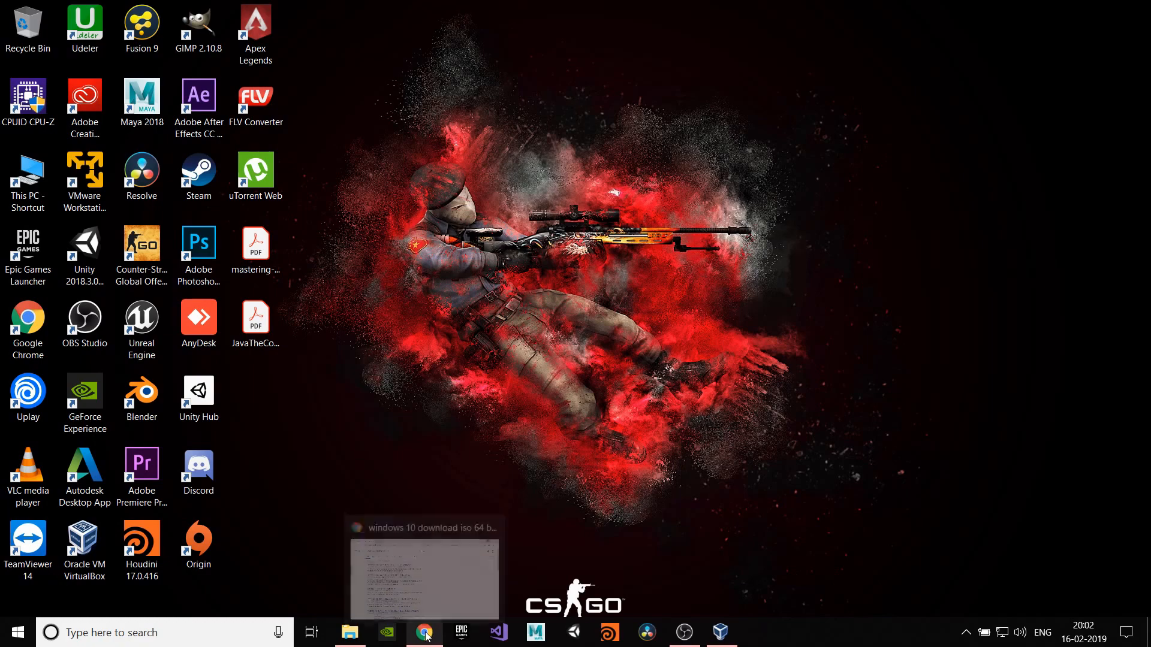
Step: Switch to Chrome and start downloading the media creation tool from Microsoft's Download Windows 10 page
left_click(427, 634)
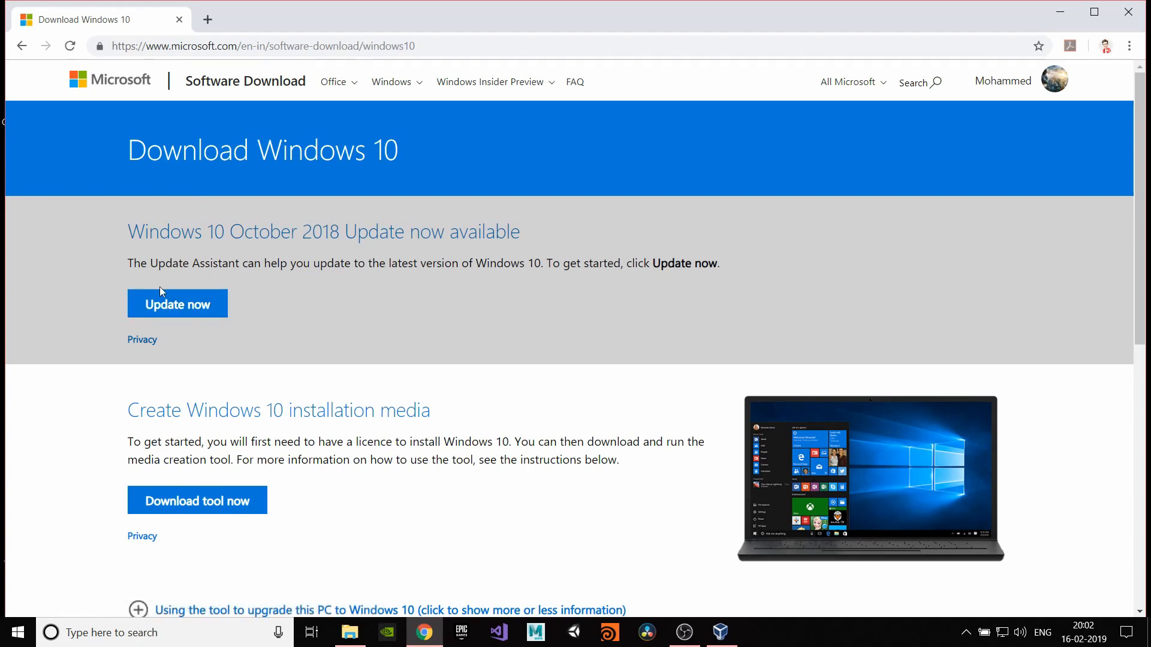
scroll(240, 335, "down", 2)
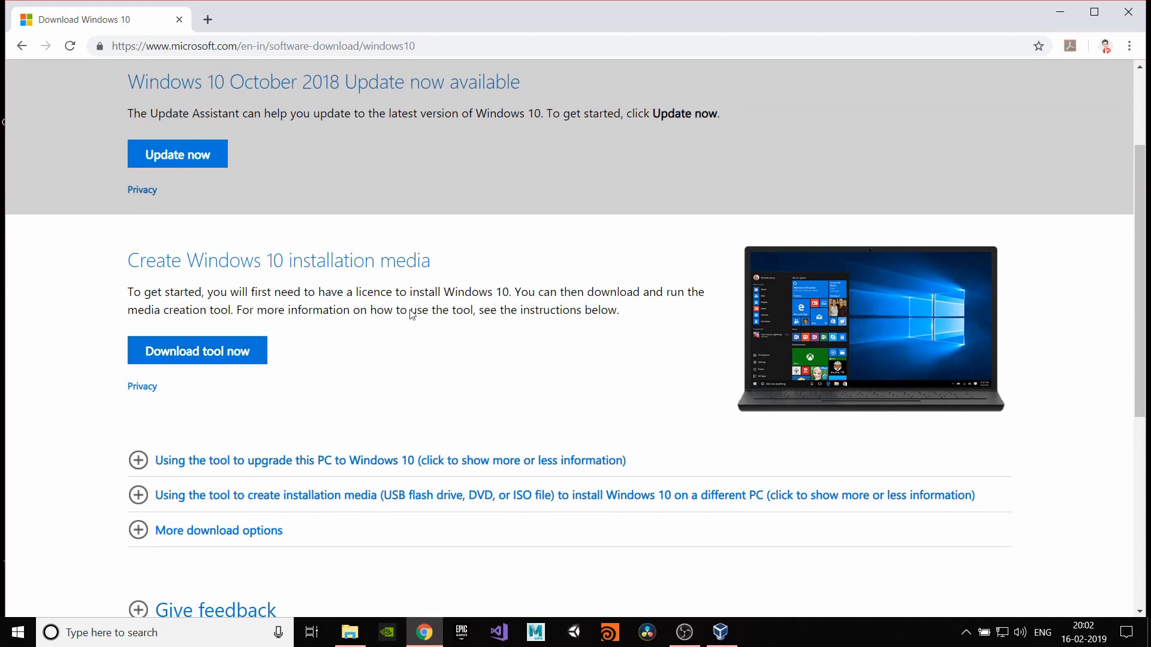
left_click(199, 358)
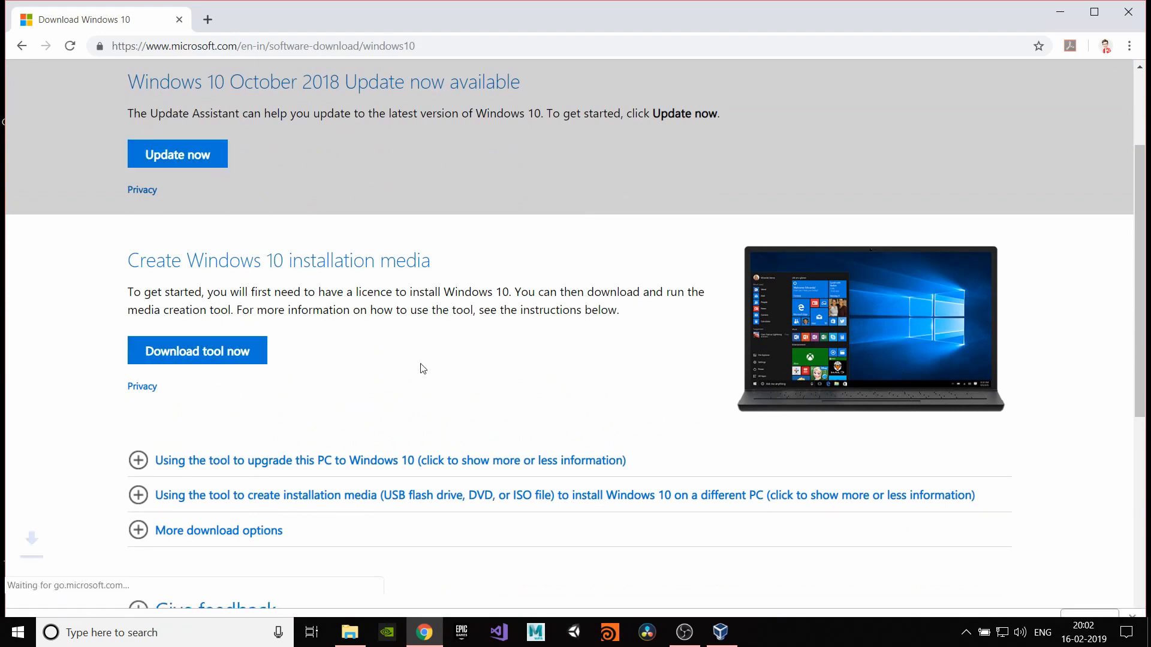
Step: Cancel the MediaCreationTool download and minimize the browser window
left_click(157, 602)
left_click(180, 574)
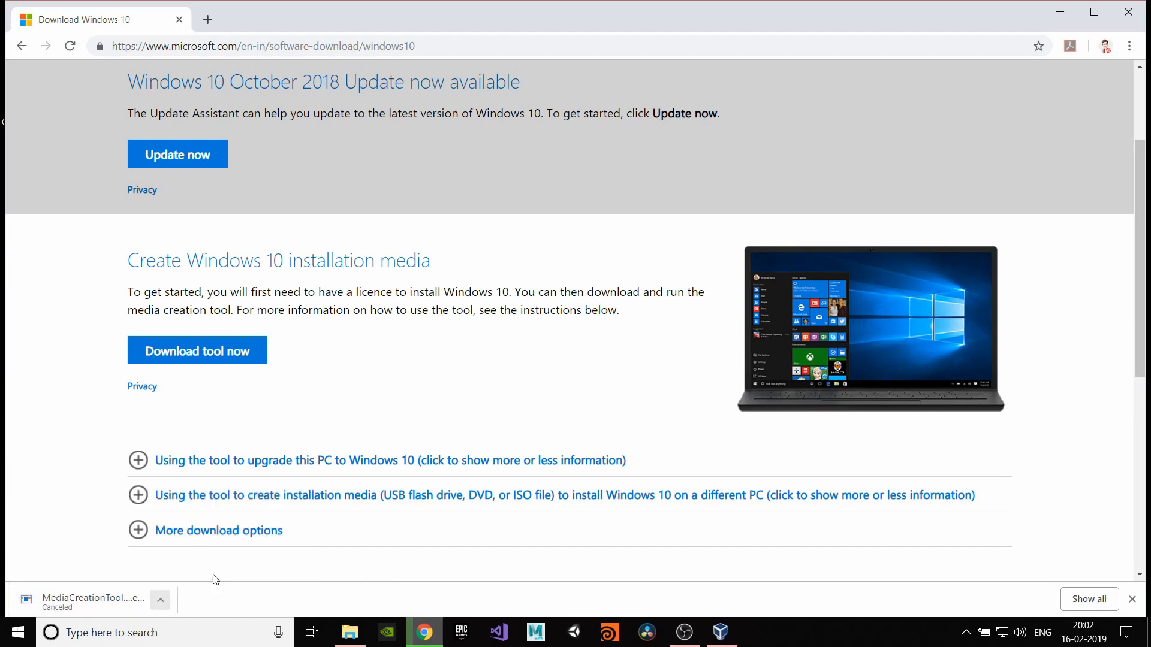
left_click(1119, 7)
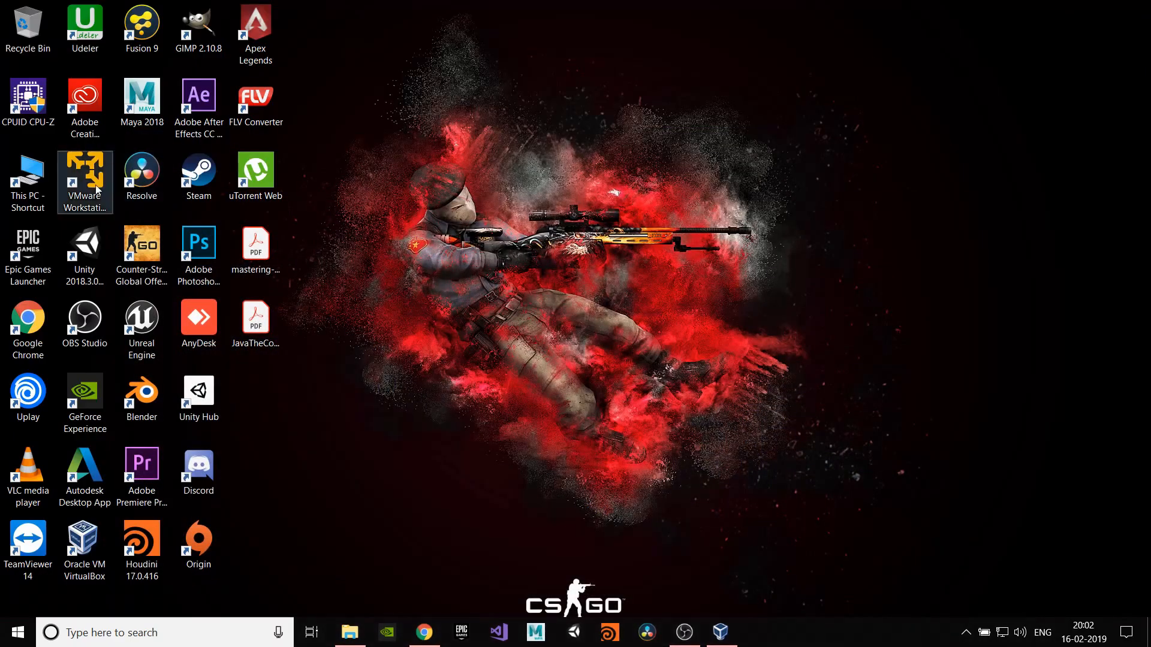
Step: Open the Downloads folder in File Explorer and run the media creation tool stored there
double_click(30, 180)
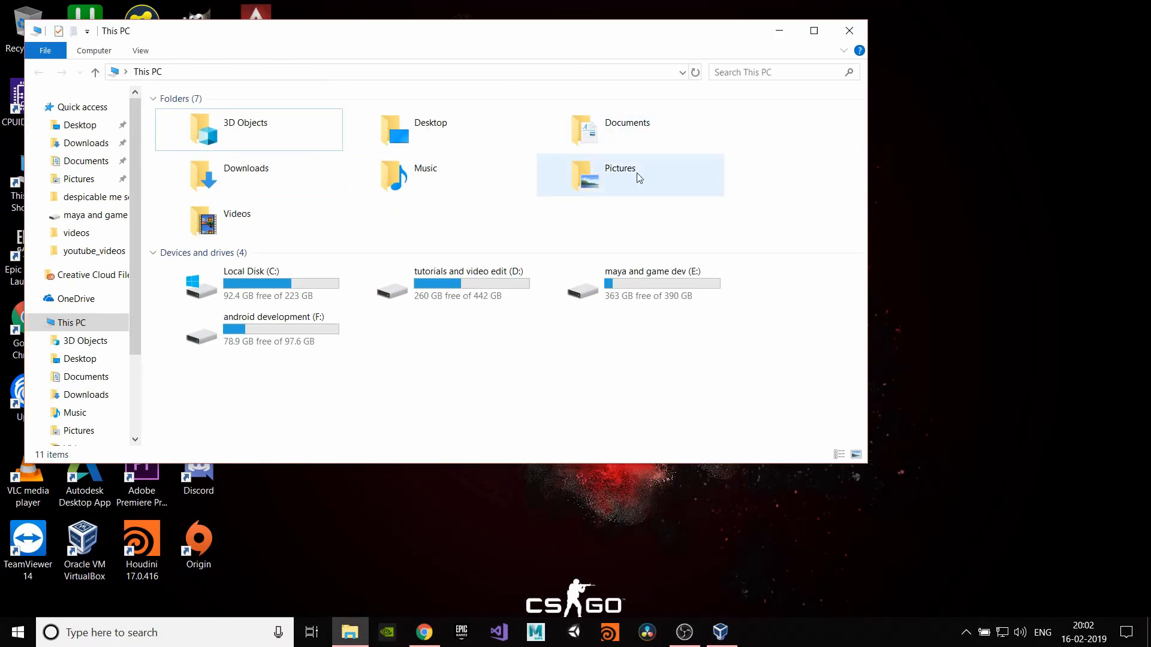
left_click(815, 30)
left_click(785, 107)
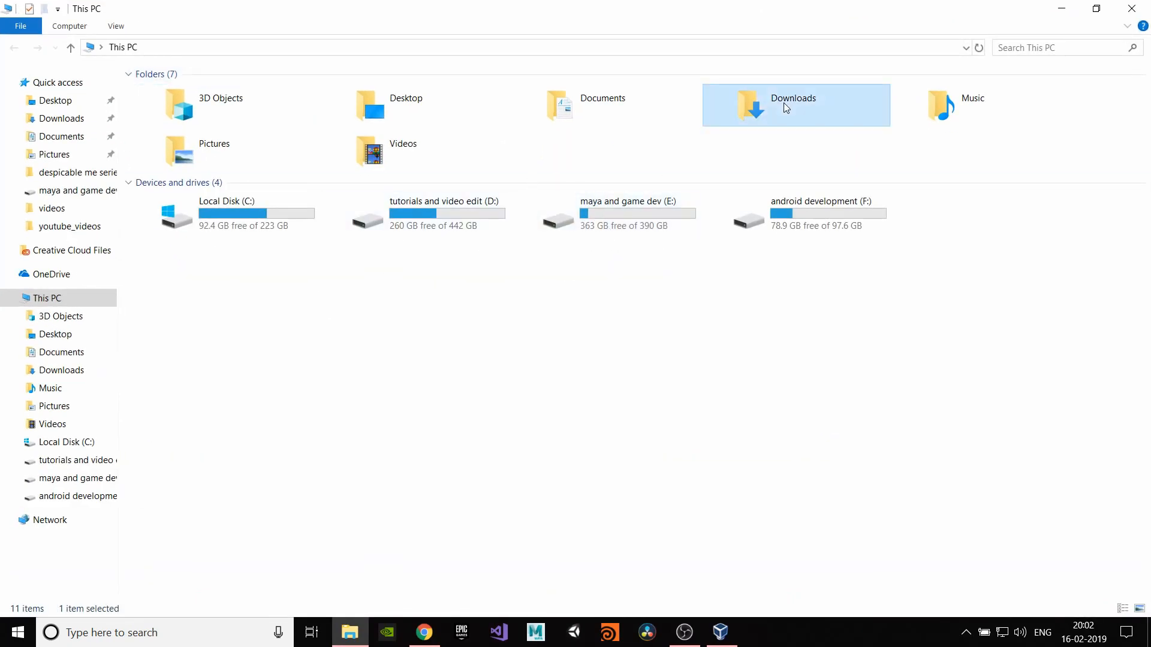
double_click(778, 104)
left_click(262, 158)
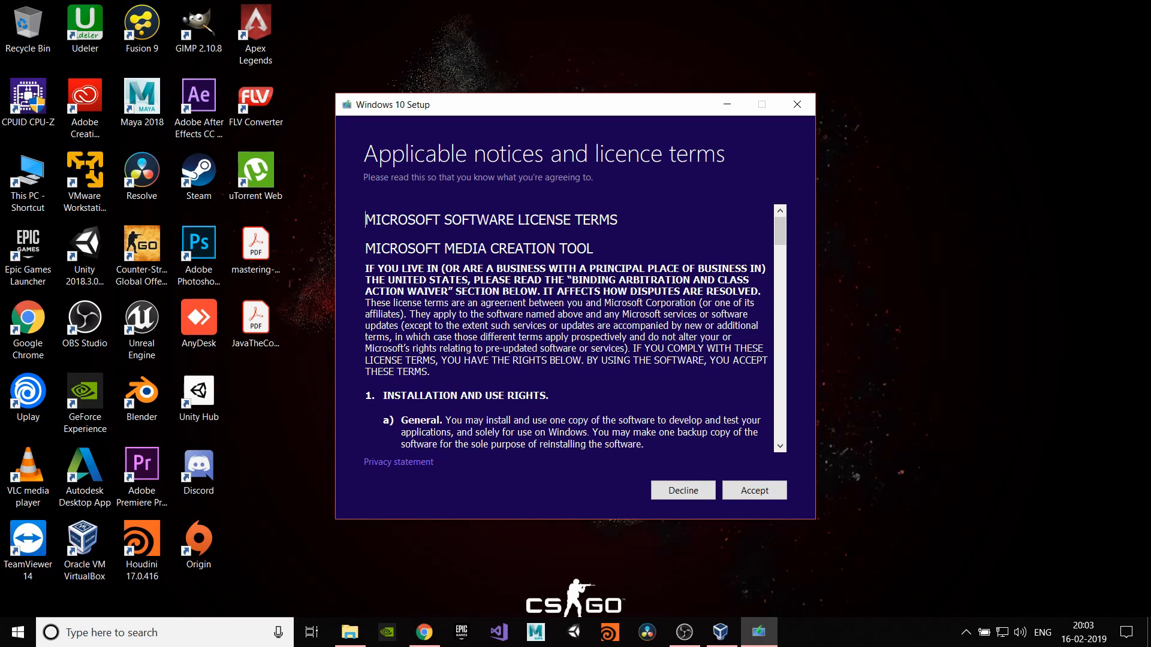
Step: Accept the licence terms and choose to create installation media (USB flash drive, DVD or ISO file) for another PC
left_click(750, 501)
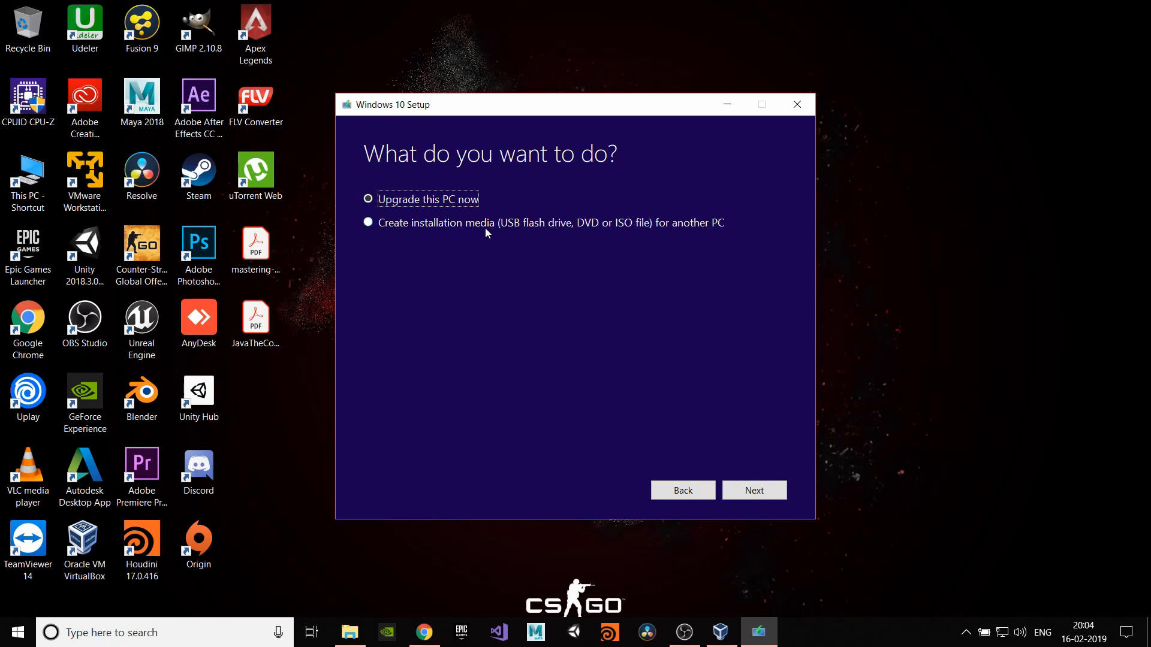
left_click(368, 224)
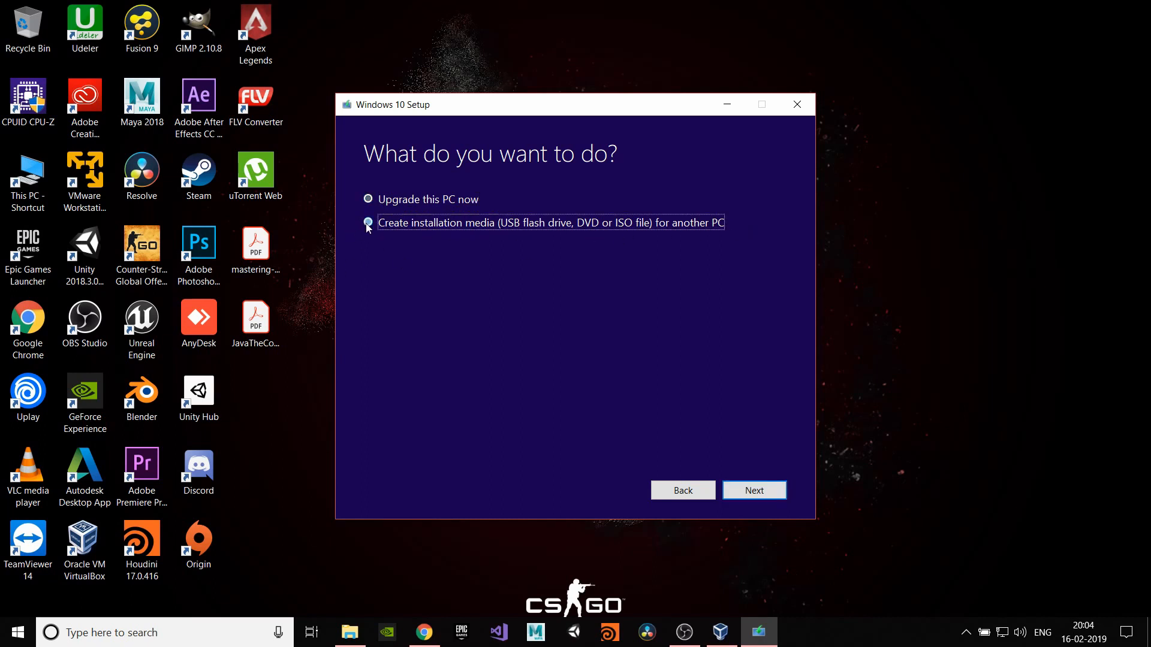
left_click(752, 493)
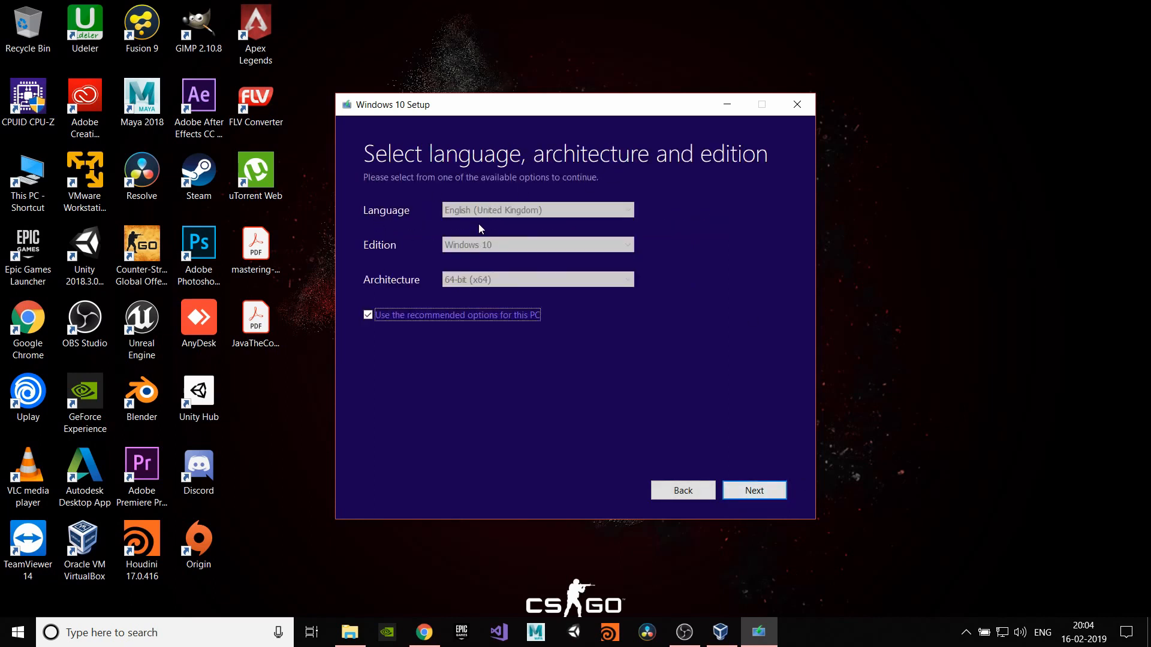
Step: Look through the architecture and language choices, then continue with the recommended options for this PC
key("space")
left_click(481, 281)
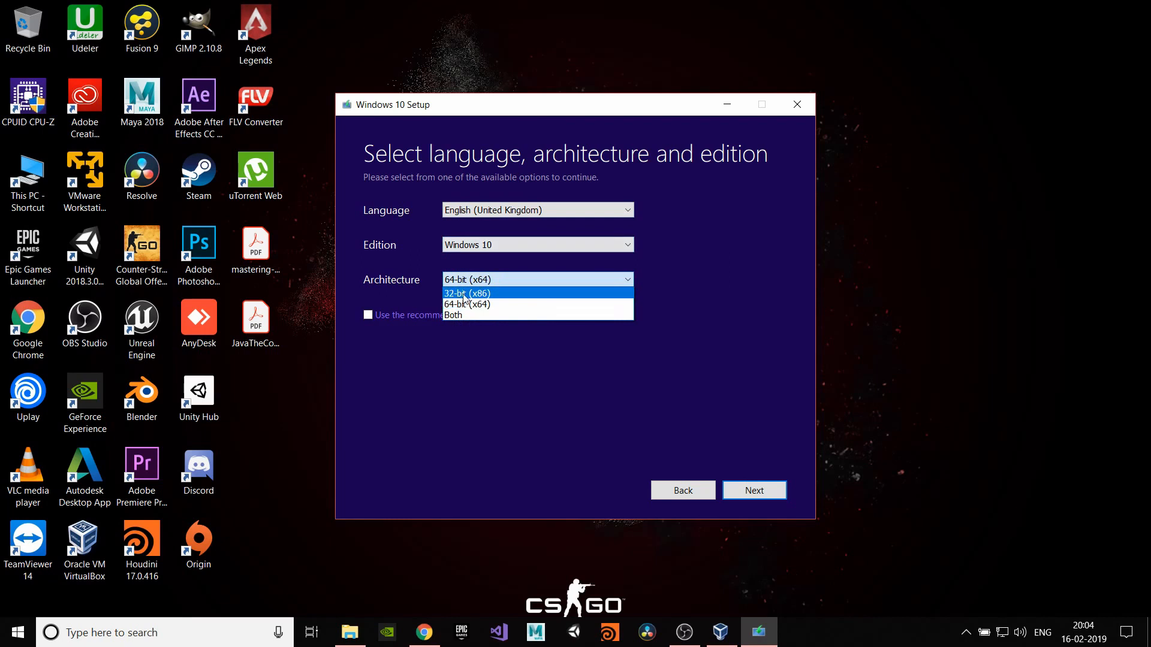
left_click(492, 281)
left_click(505, 213)
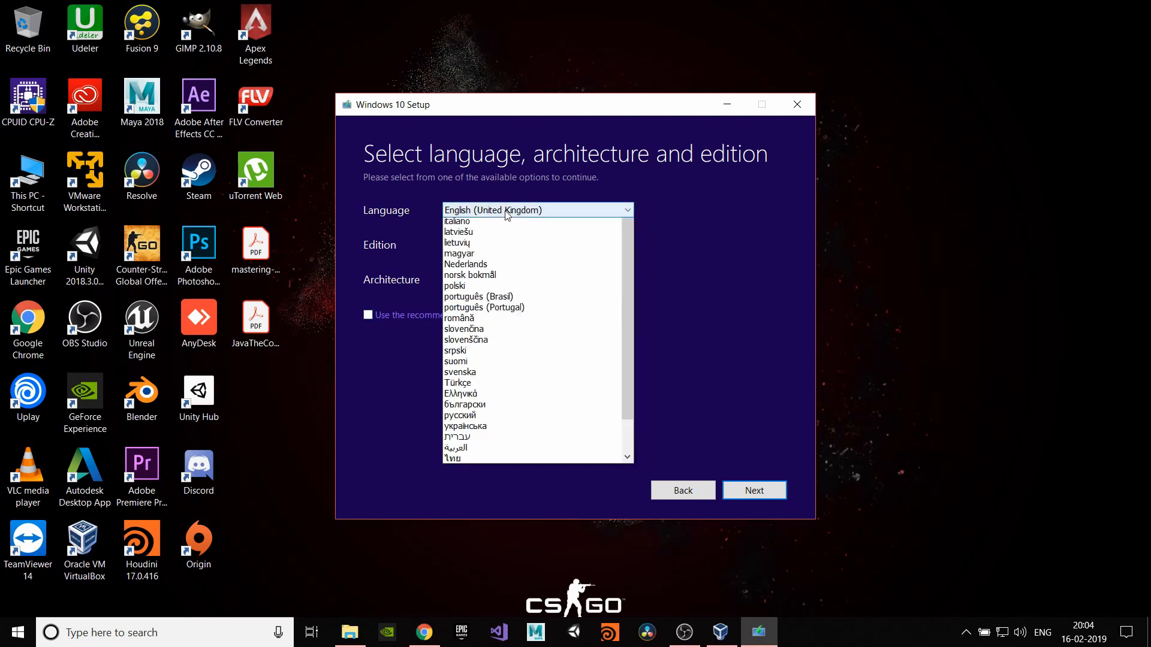
left_click(506, 223)
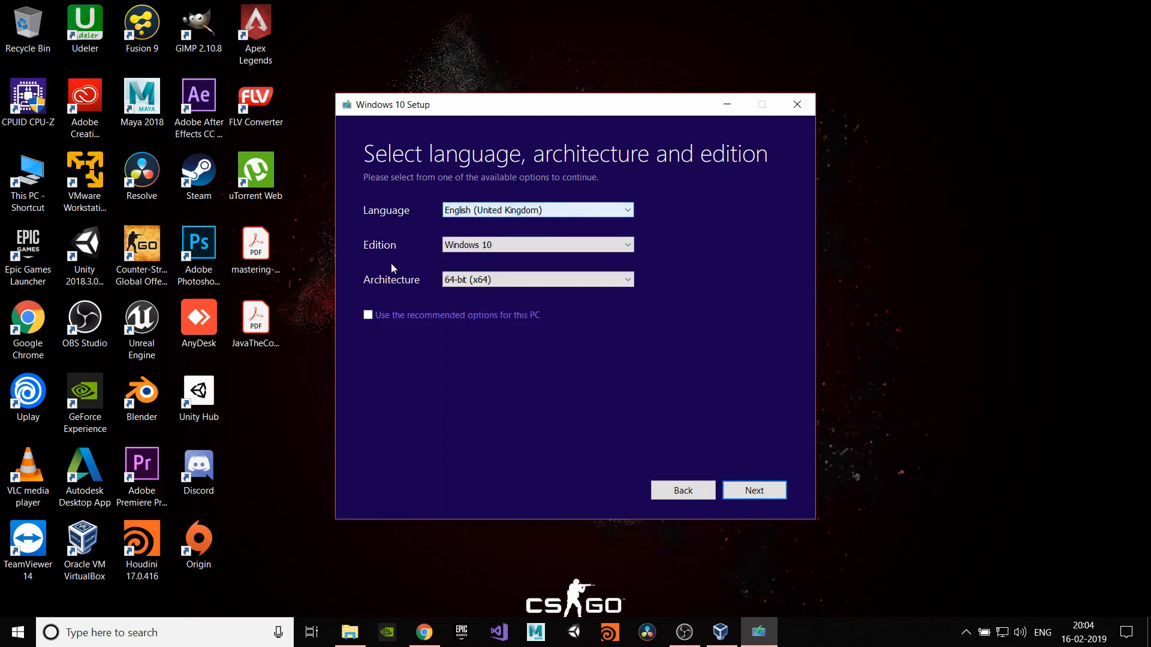
left_click(368, 316)
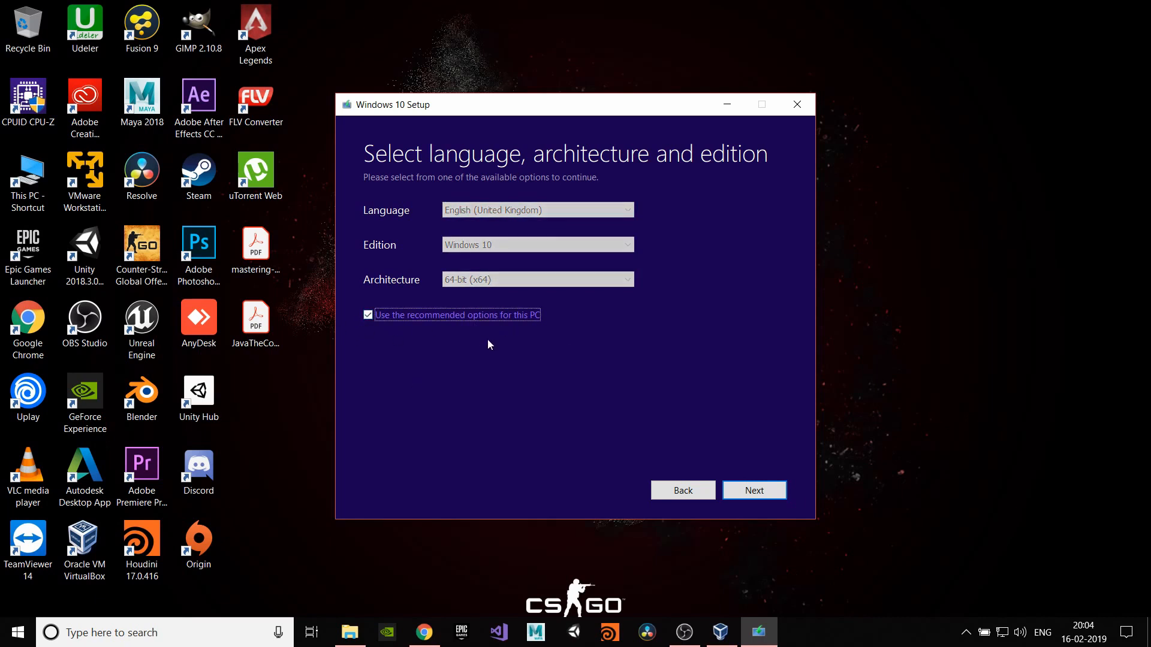
left_click(746, 495)
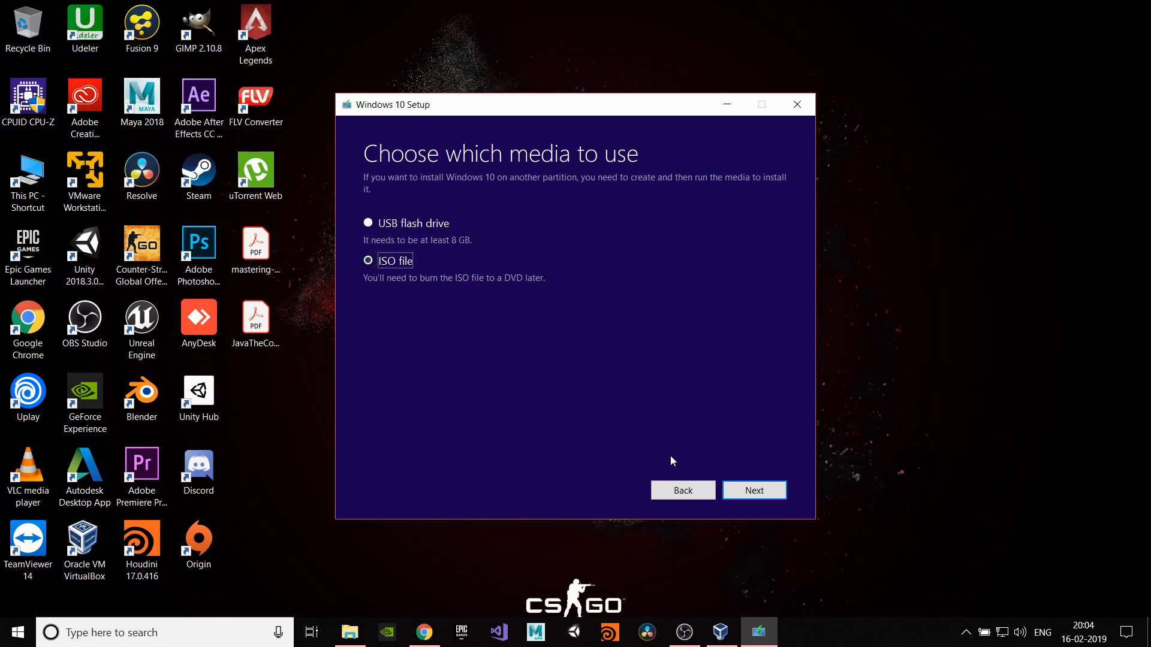
Step: Continue with ISO file as the media and save it as Windows on the maya and game dev (E:) drive
left_click(757, 500)
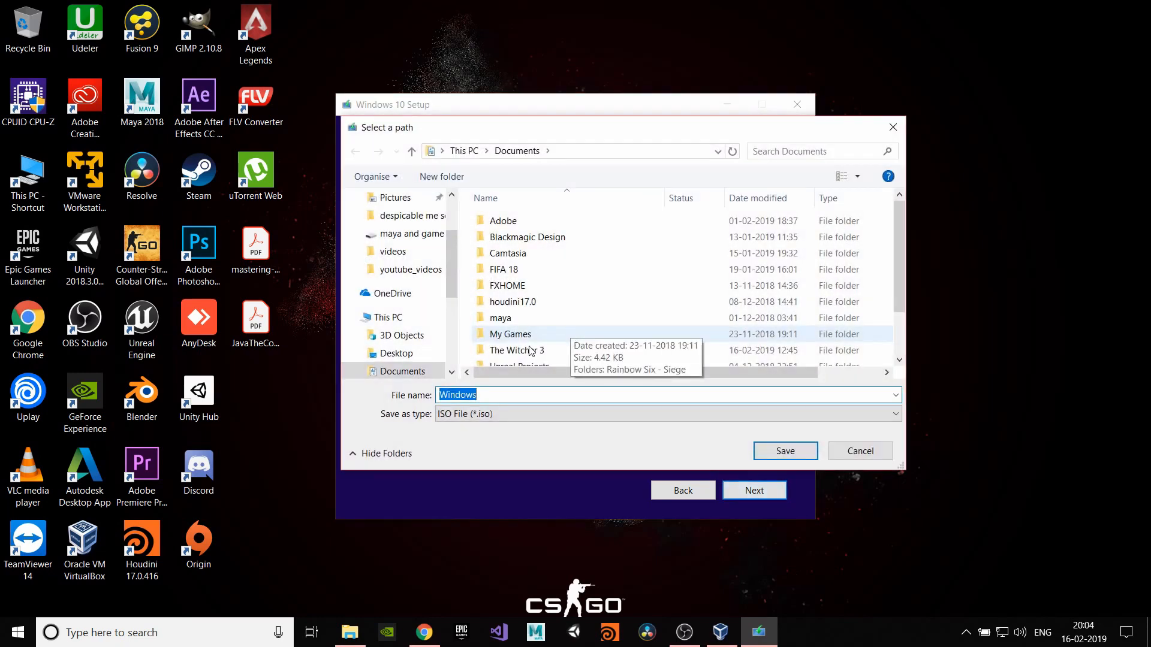
scroll(530, 355, "down", 1)
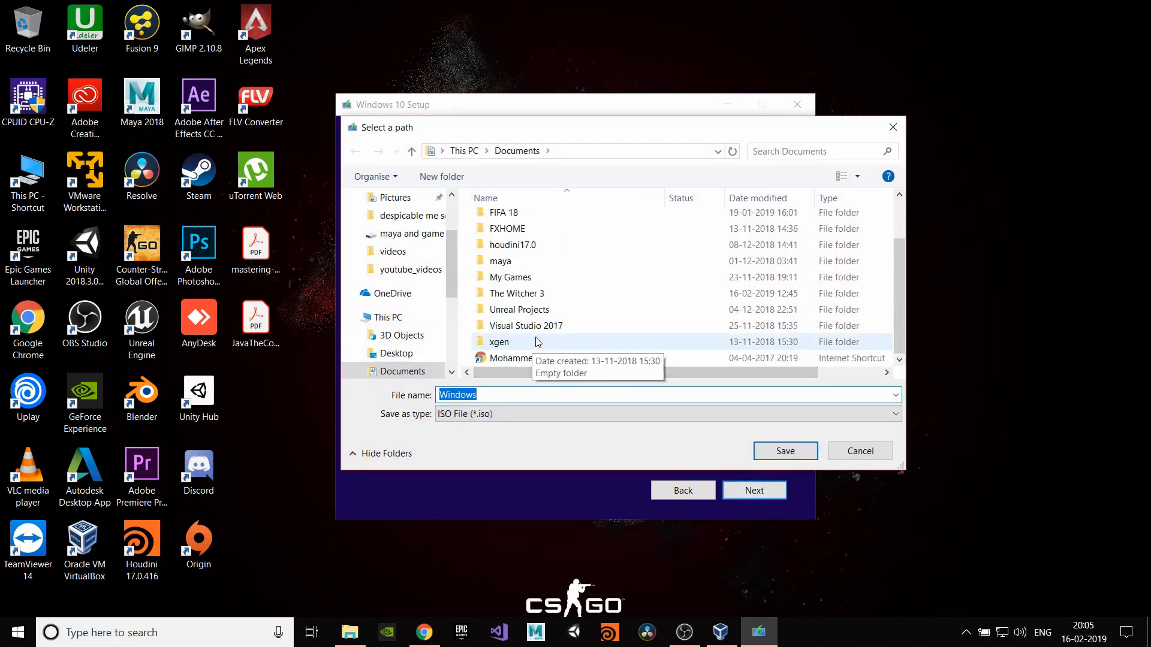
left_click(403, 241)
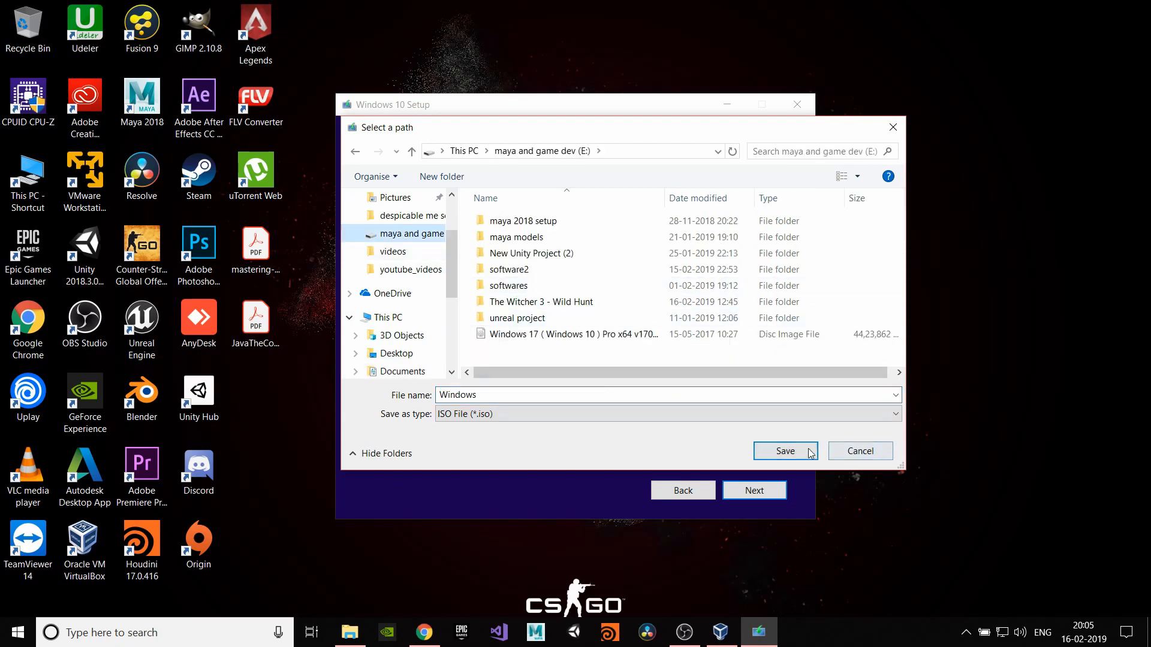
left_click(779, 451)
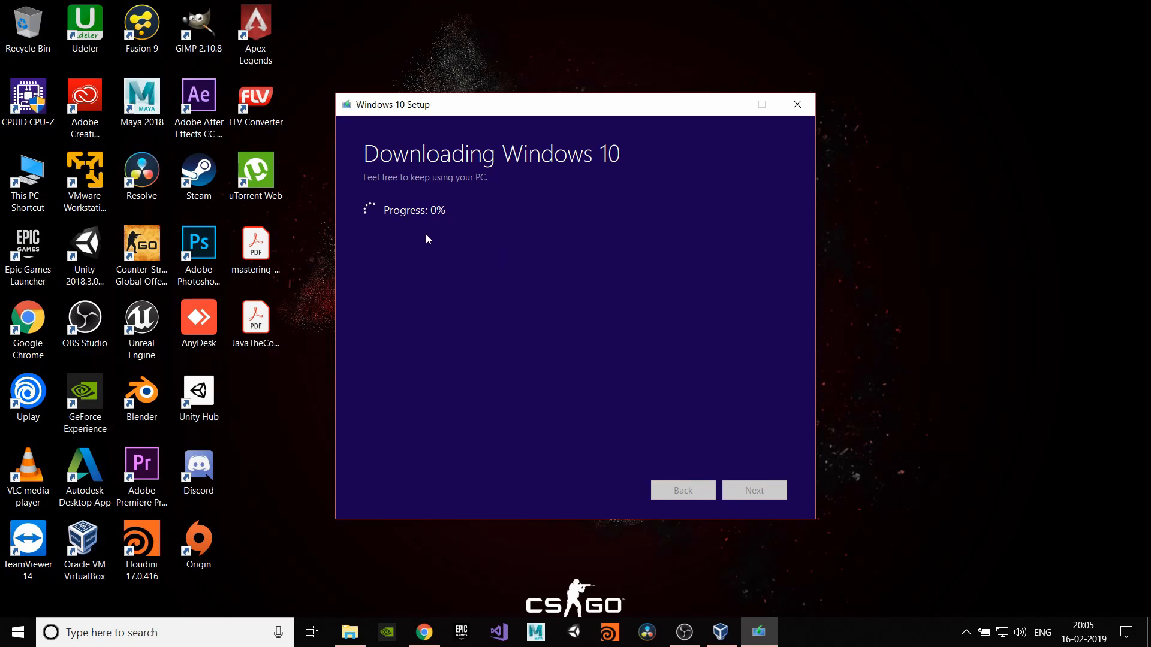
Step: View the contents of the maya and game dev (E:) drive in File Explorer, then close the window
double_click(45, 183)
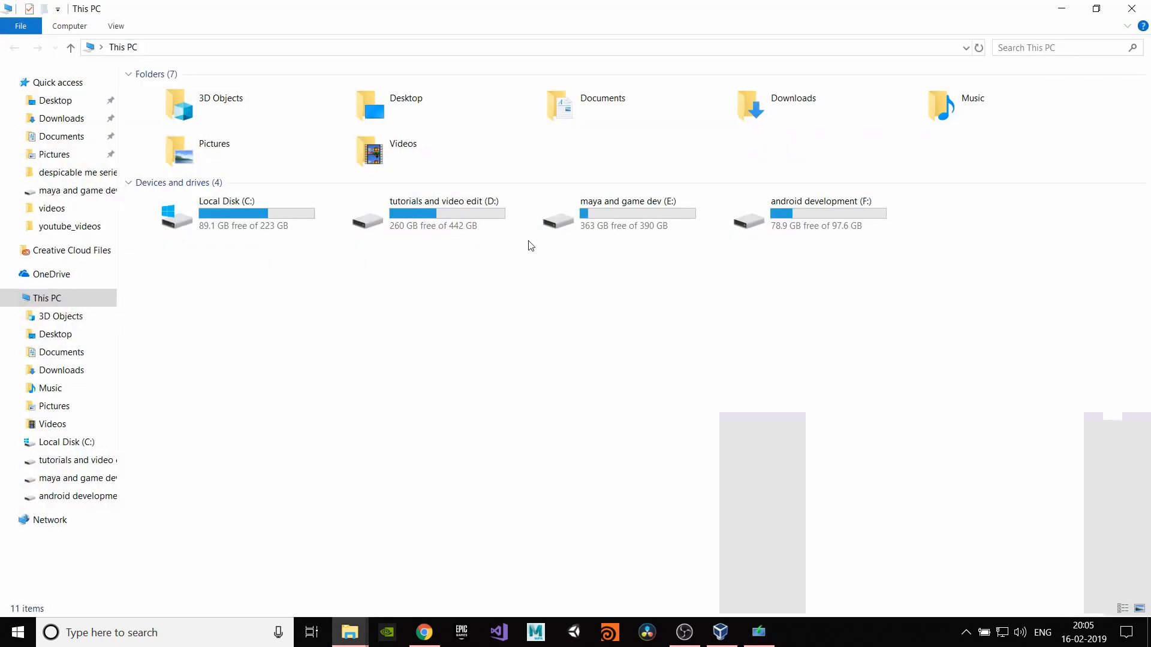
double_click(554, 227)
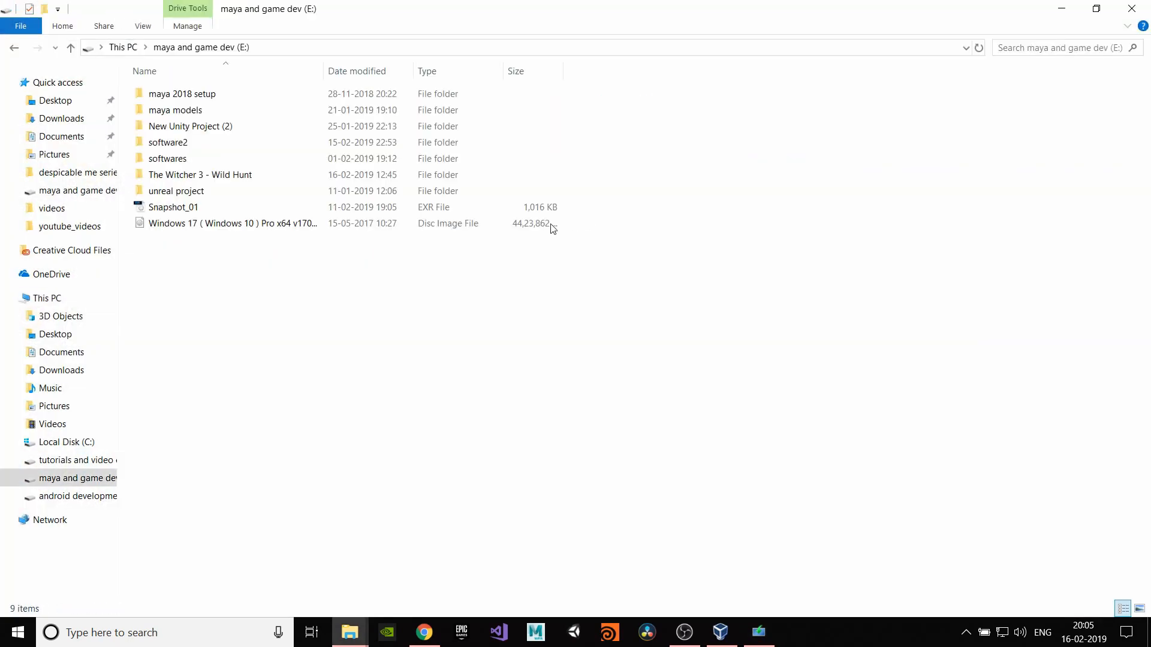
left_click(1131, 9)
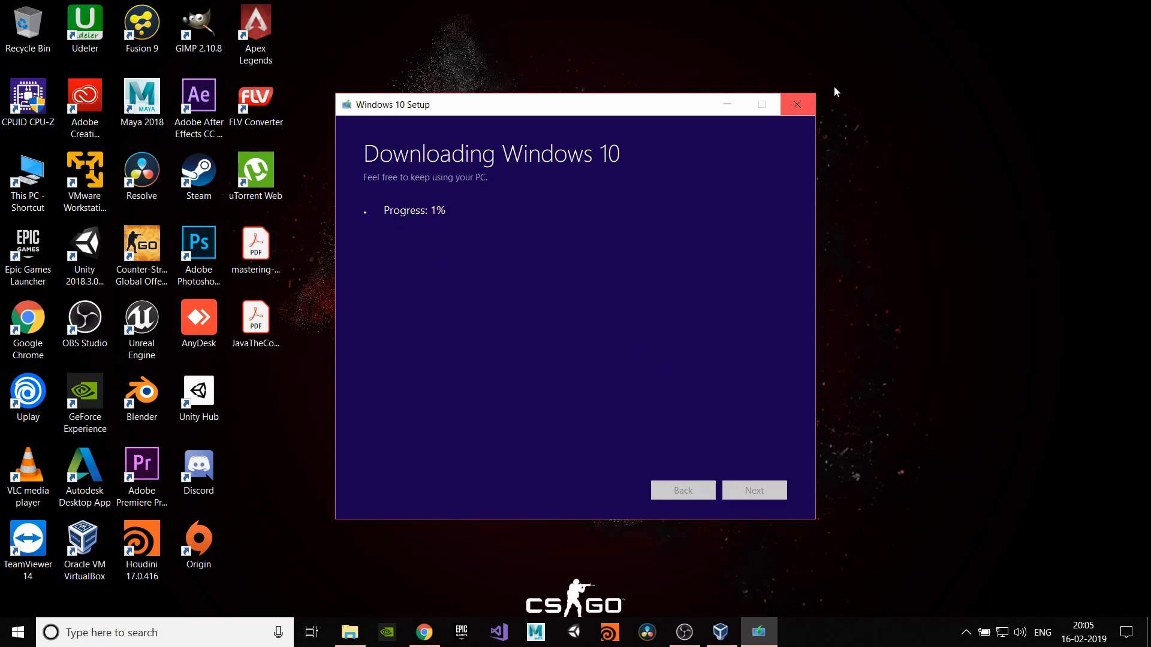
Step: Close Windows 10 Setup and cancel the download in progress
left_click(808, 111)
left_click(557, 372)
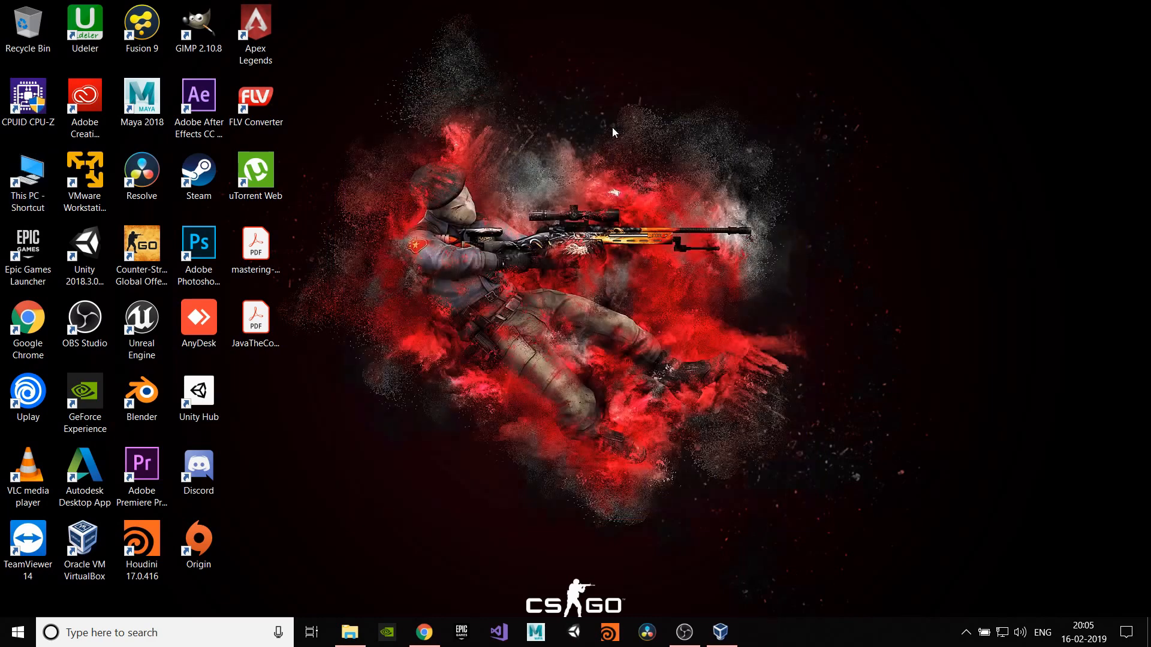
right_click(612, 127)
left_click(641, 173)
right_click(577, 121)
left_click(623, 165)
Step: Check the files on the maya and game dev (E:) drive once more and close File Explorer
key("super+e")
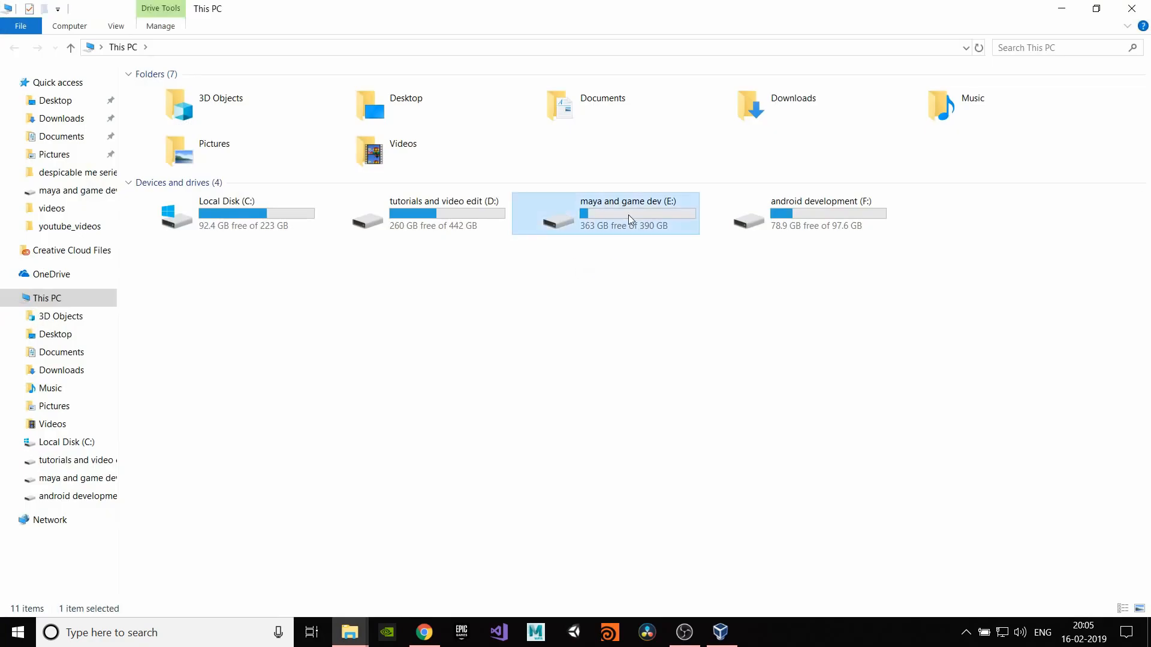
double_click(628, 215)
left_click(1132, 9)
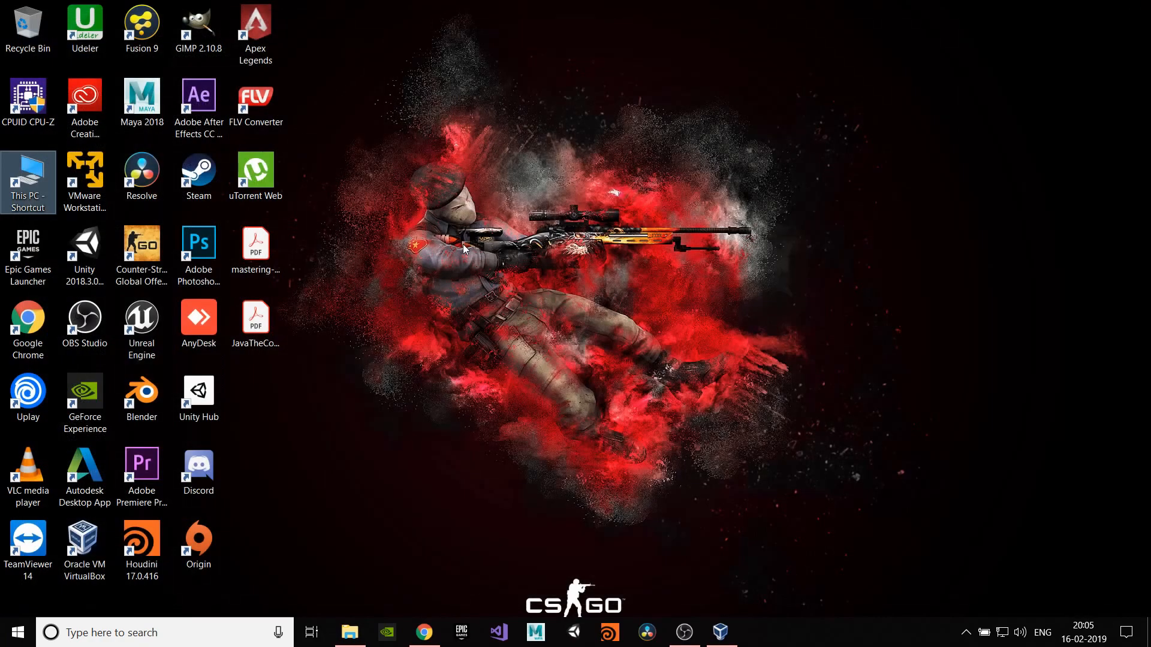
Step: Switch to Chrome and search Google for "rufus download" in a new tab
left_click(425, 635)
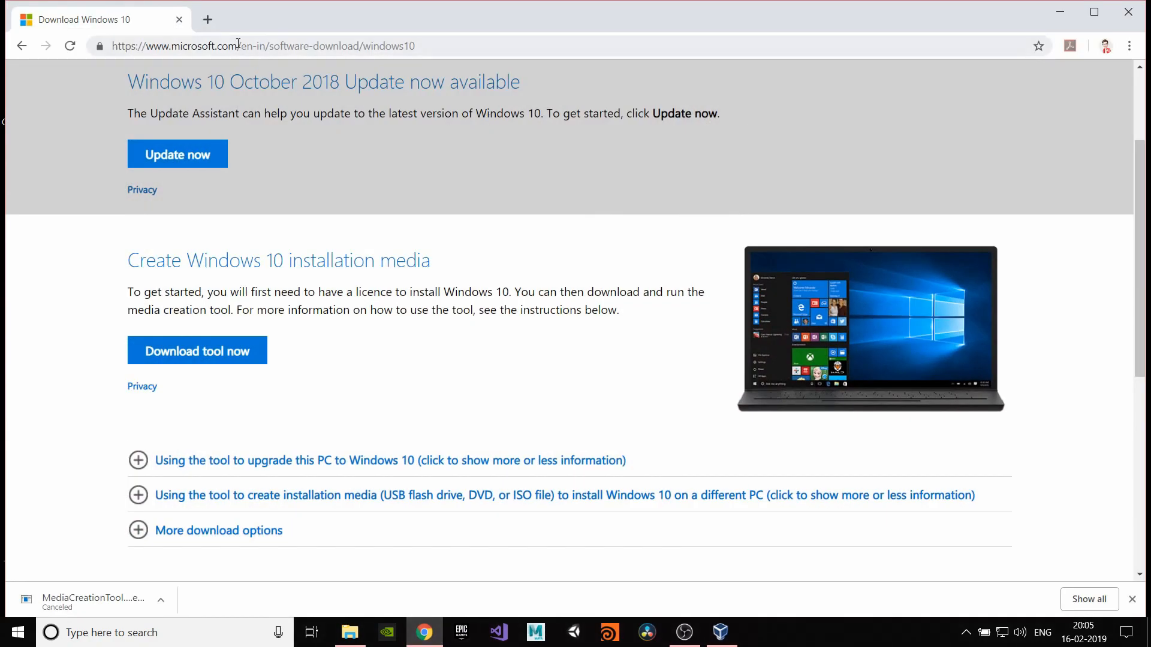
left_click(207, 21)
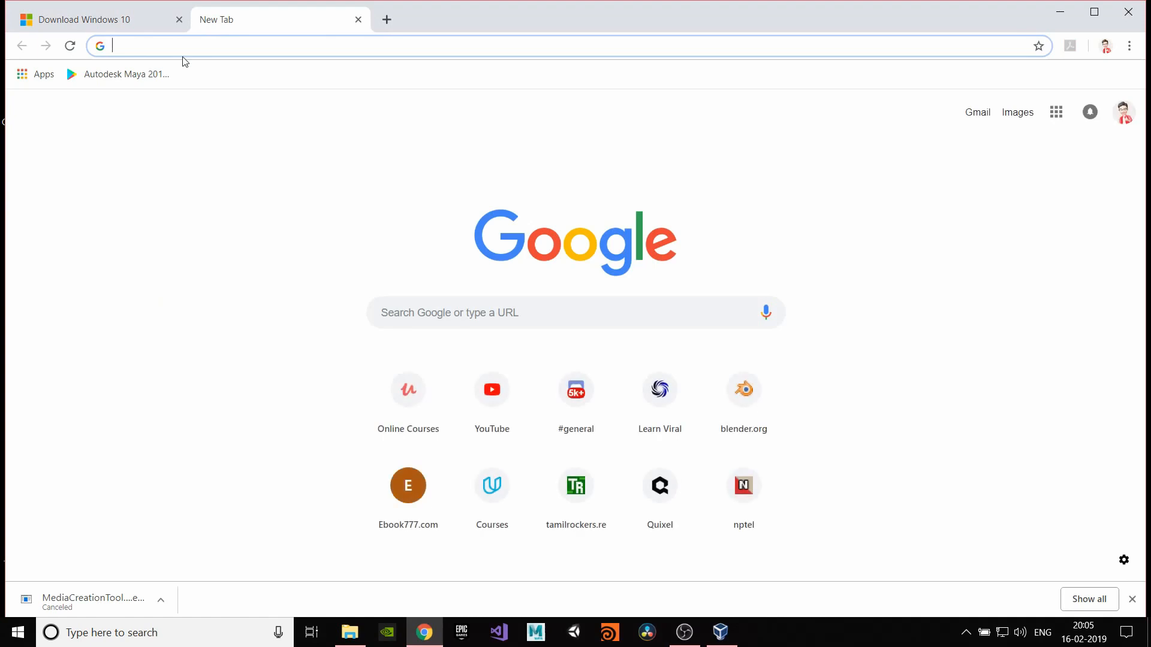
type("re")
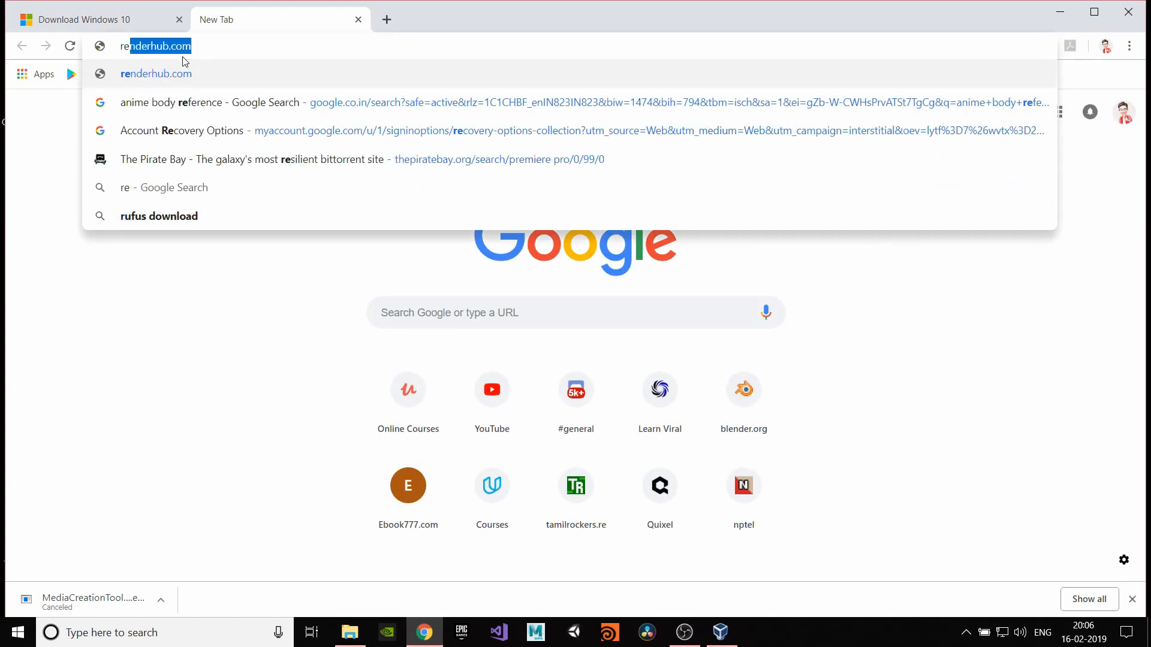
type("fus")
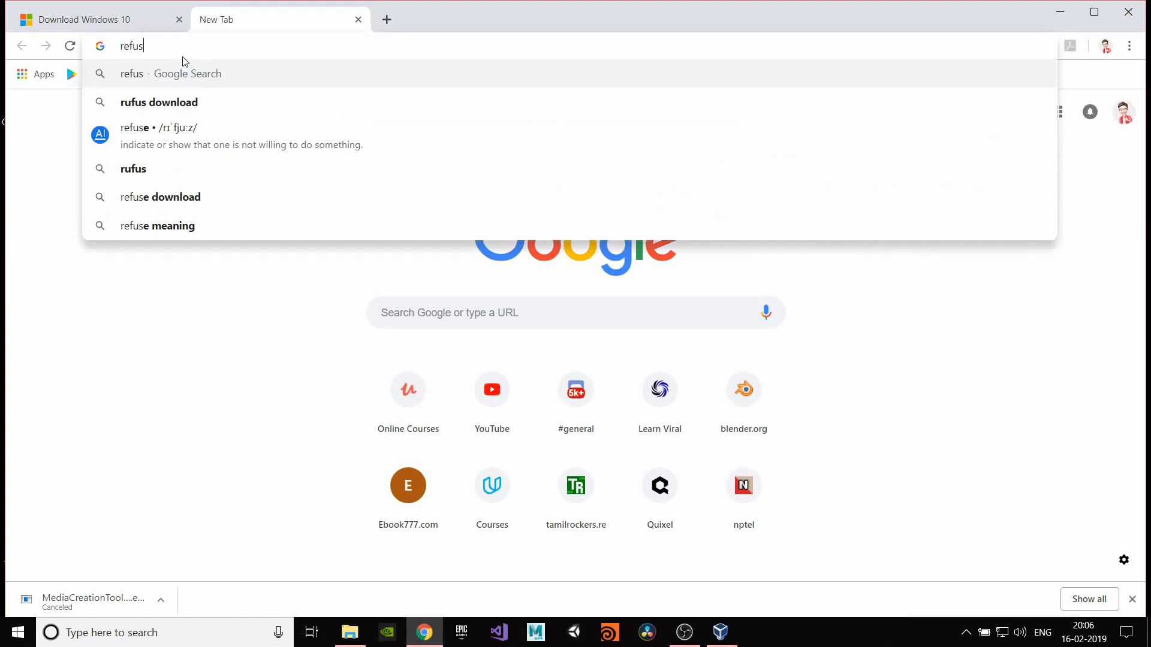
left_click(208, 110)
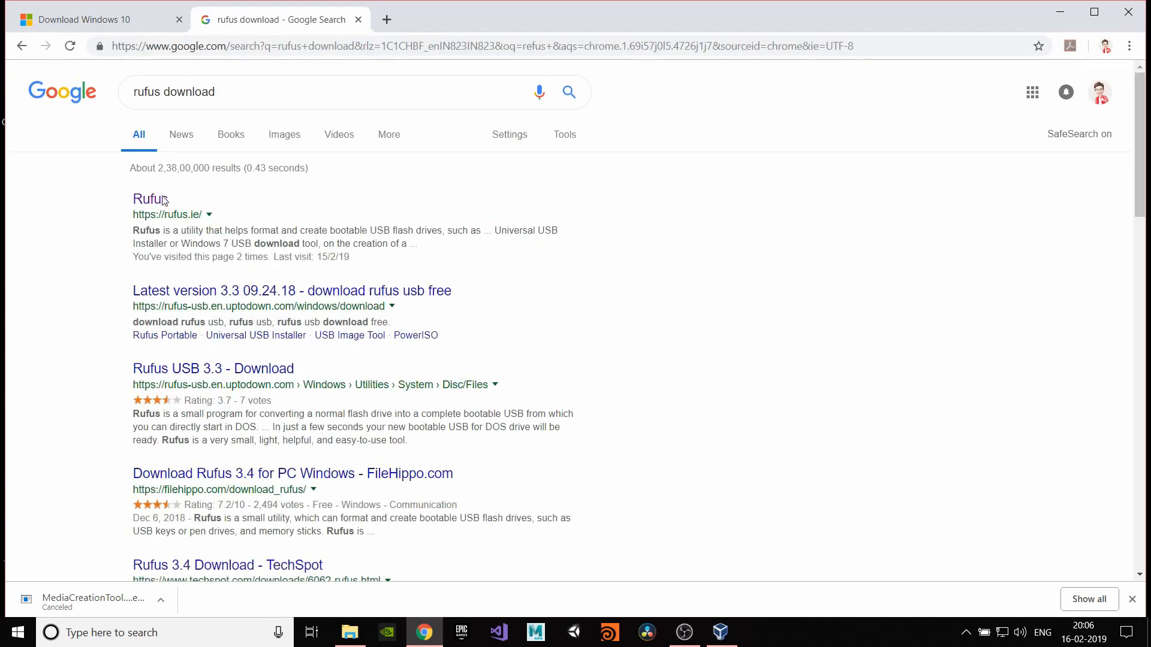
Step: Open the official Rufus website from the results and download Rufus 3.4
left_click(150, 199)
scroll(304, 270, "down", 10)
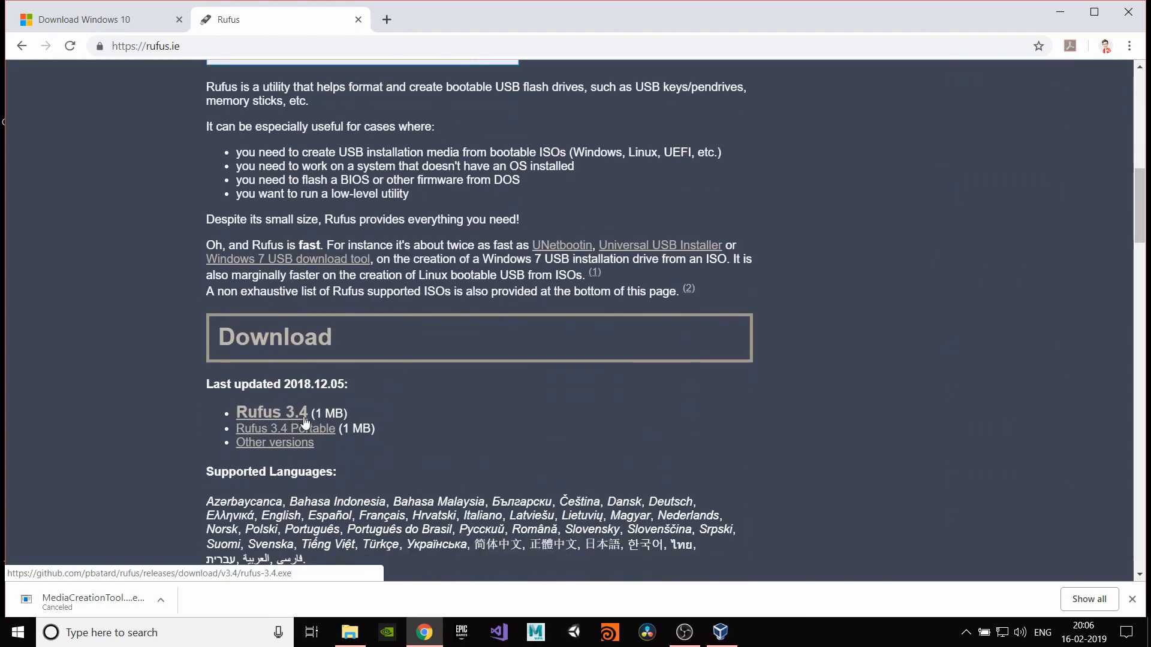
left_click(254, 418)
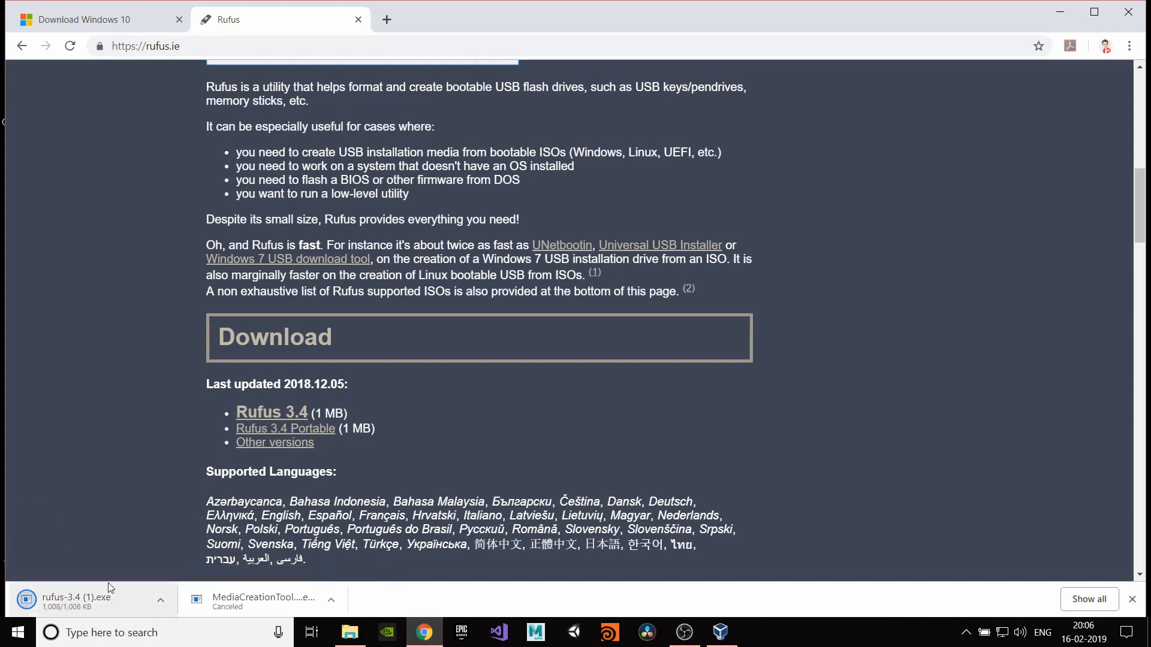
Step: Launch the downloaded Rufus 3.4 and load the Windows 10 Pro x64 v1703 disc image from maya and game dev (E:)
left_click(96, 602)
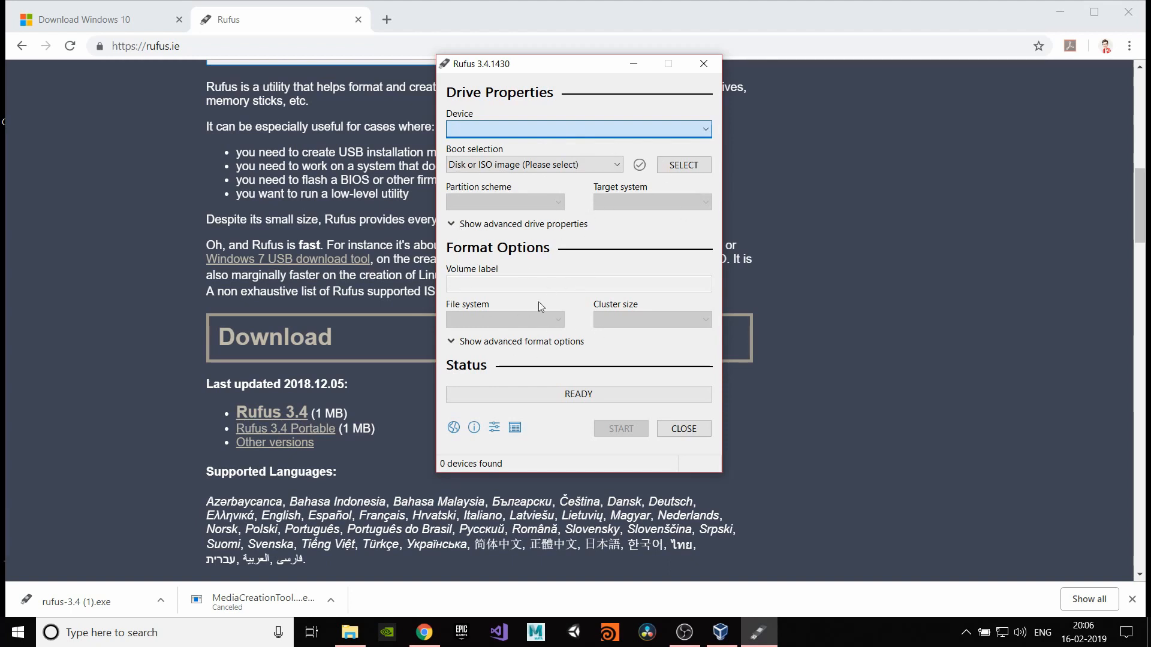
left_click(684, 168)
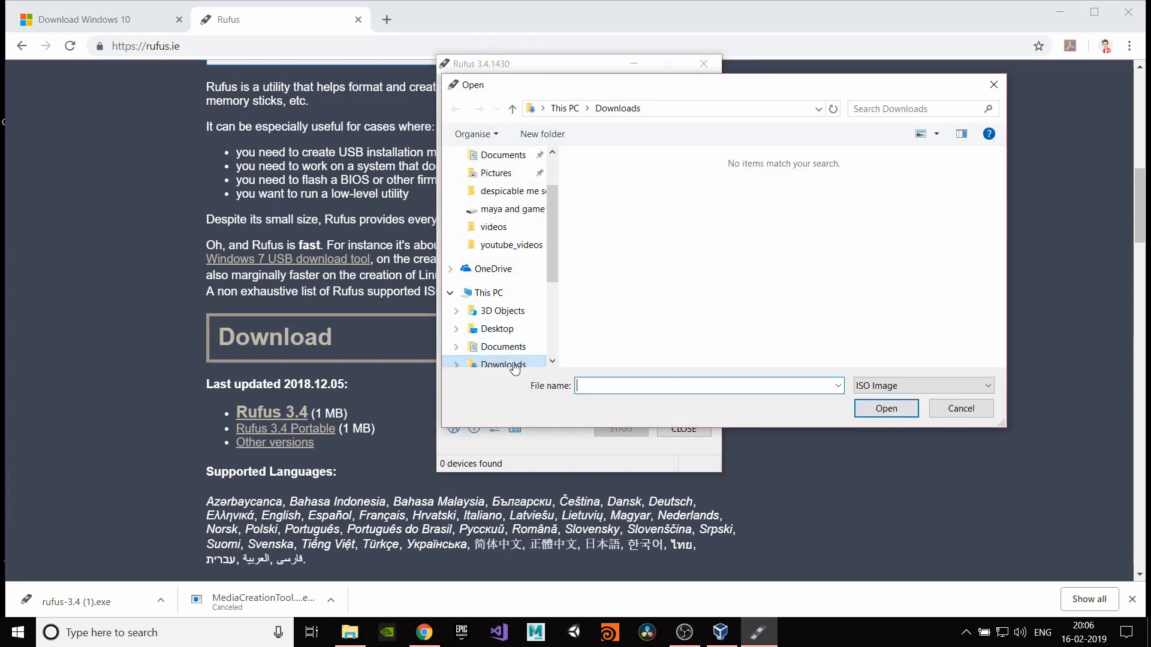
scroll(514, 360, "down", 1)
scroll(515, 222, "up", 1)
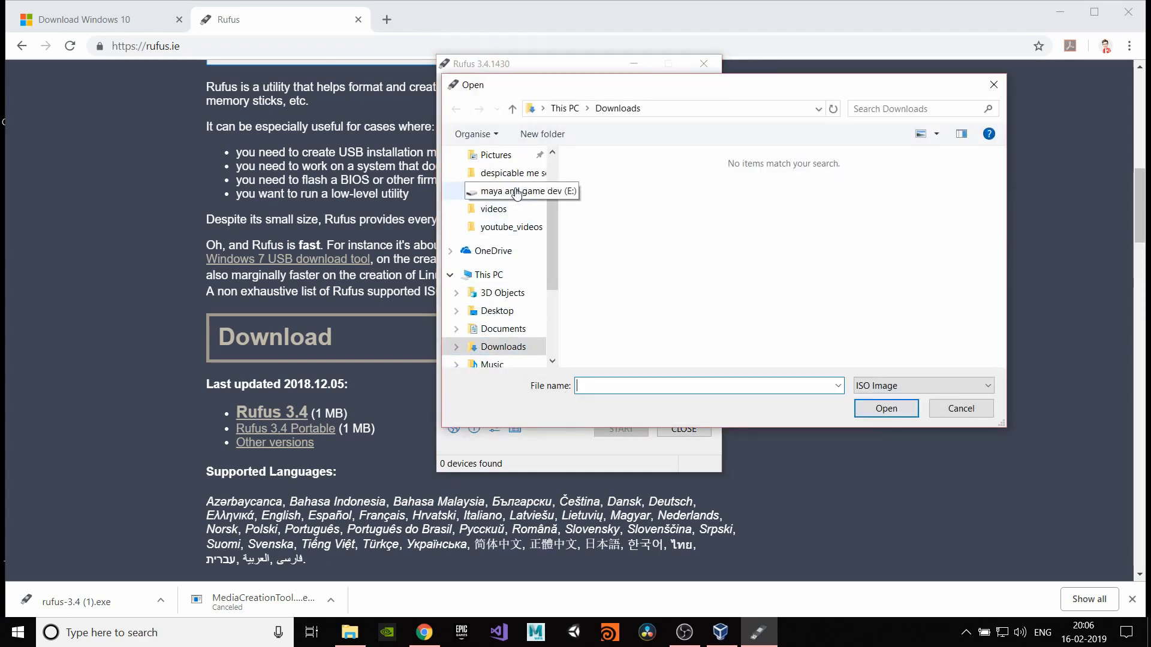
left_click(517, 190)
left_click(662, 292)
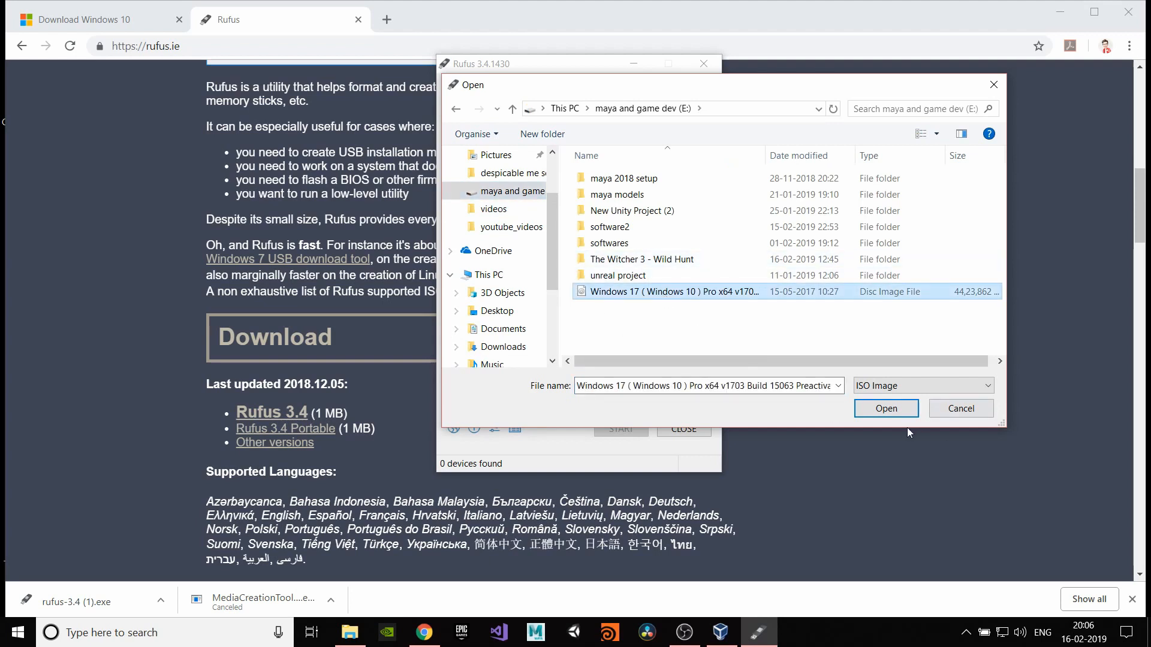
left_click(884, 410)
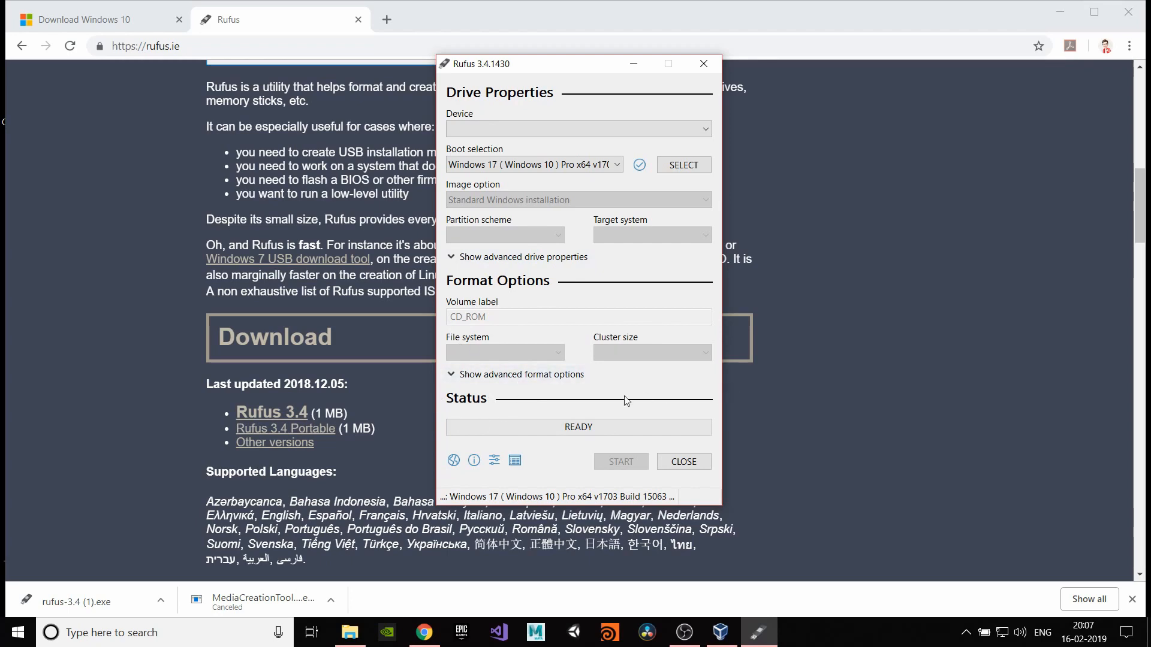
Step: Close Rufus and the Chrome window to return to the desktop
left_click(683, 461)
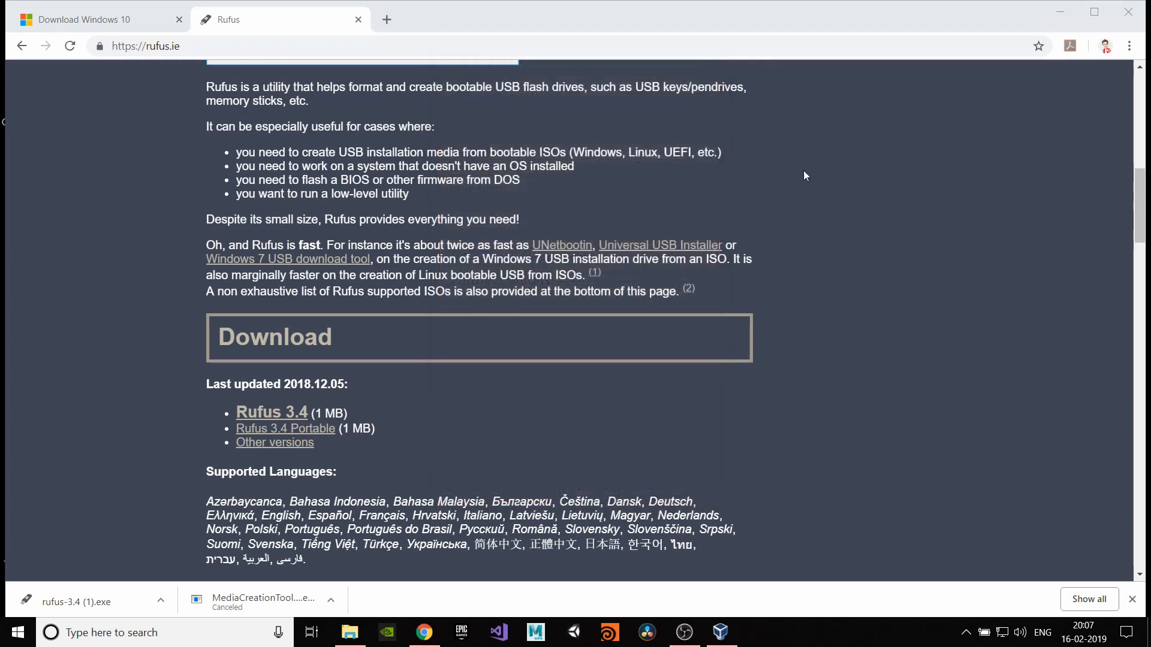
left_click(1139, 12)
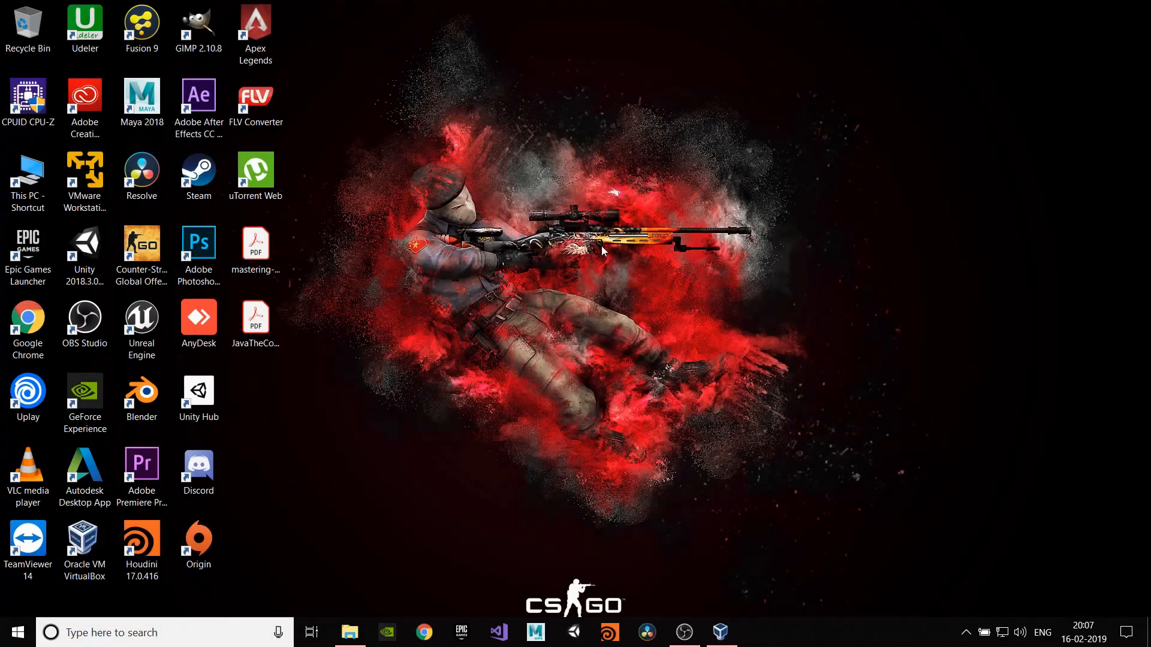
Step: Look at the Windows power options for restarting the computer
left_click(18, 632)
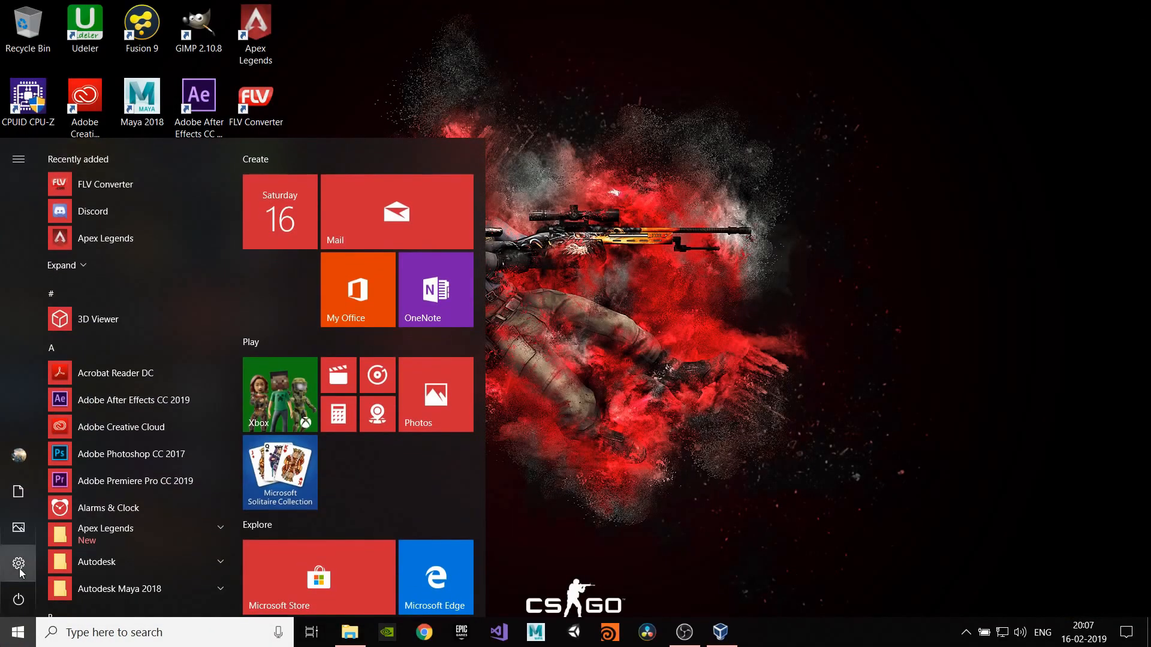
left_click(21, 604)
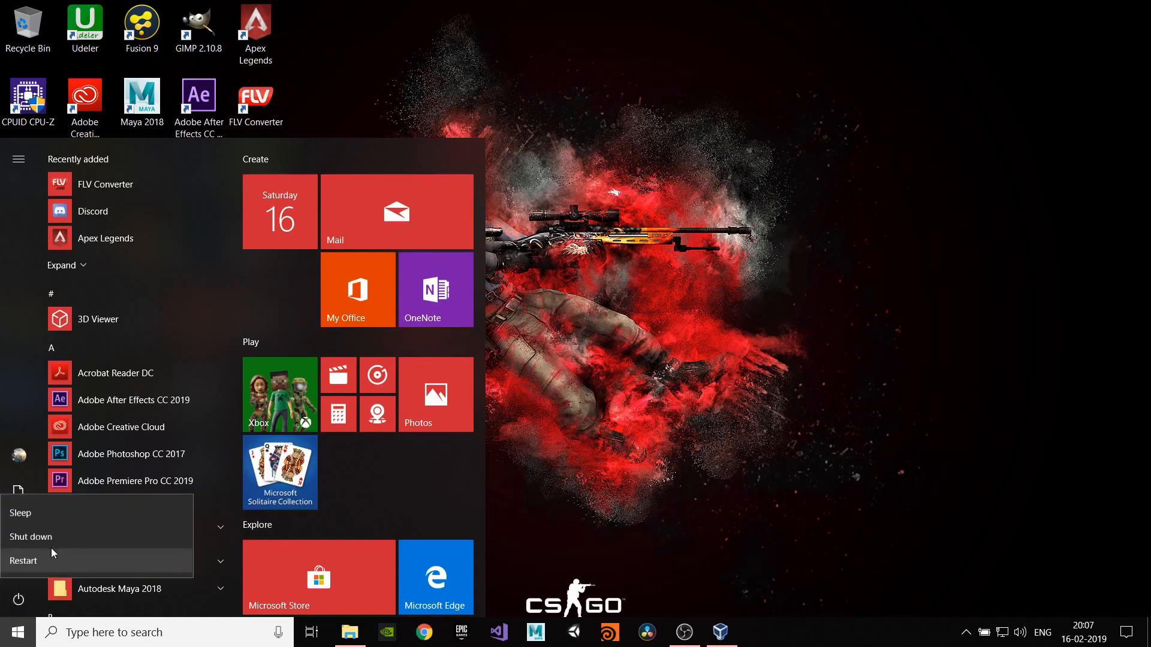
left_click(22, 606)
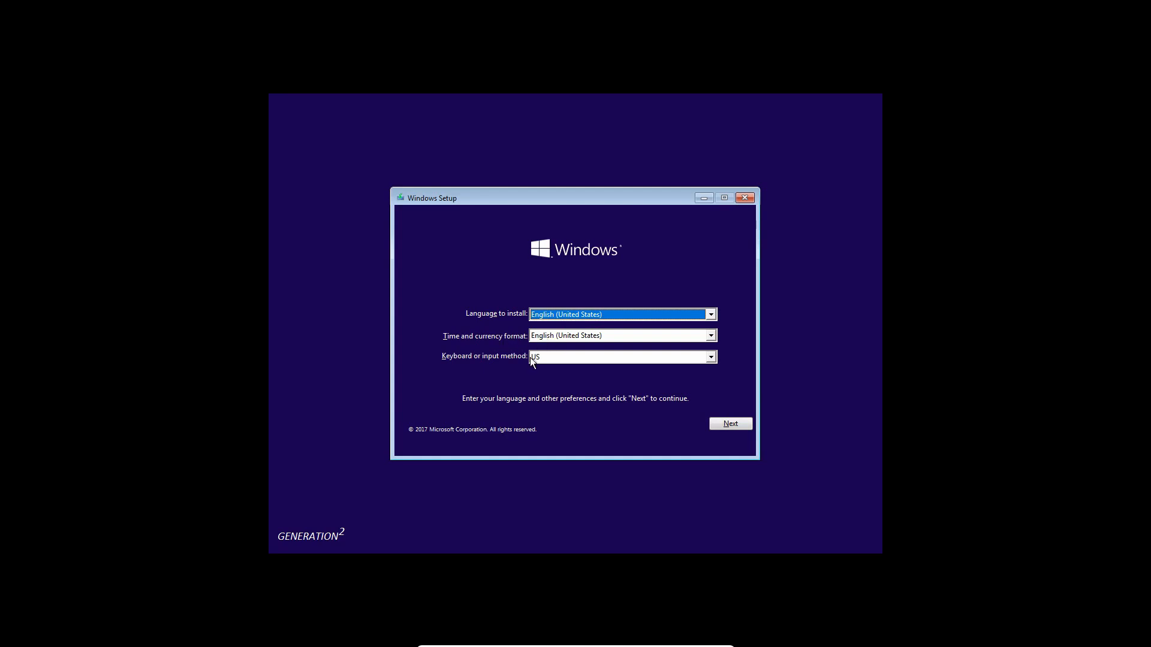
Step: Start the Windows installation with English (United States) and the US keyboard, and accept the license terms
left_click(736, 423)
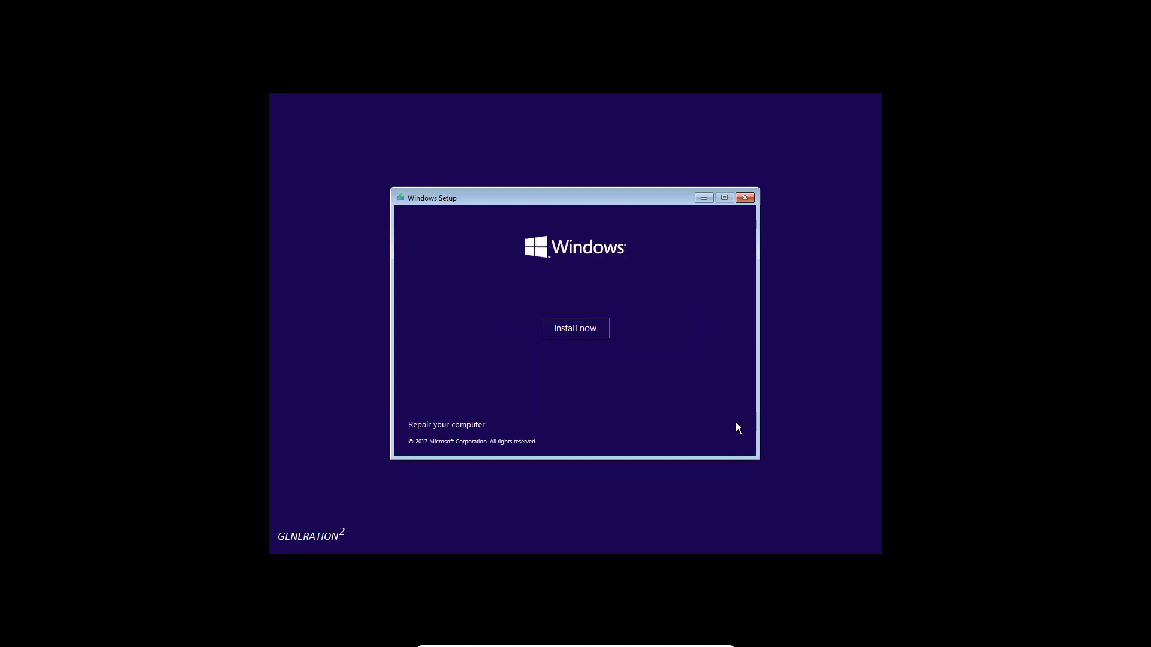
left_click(568, 334)
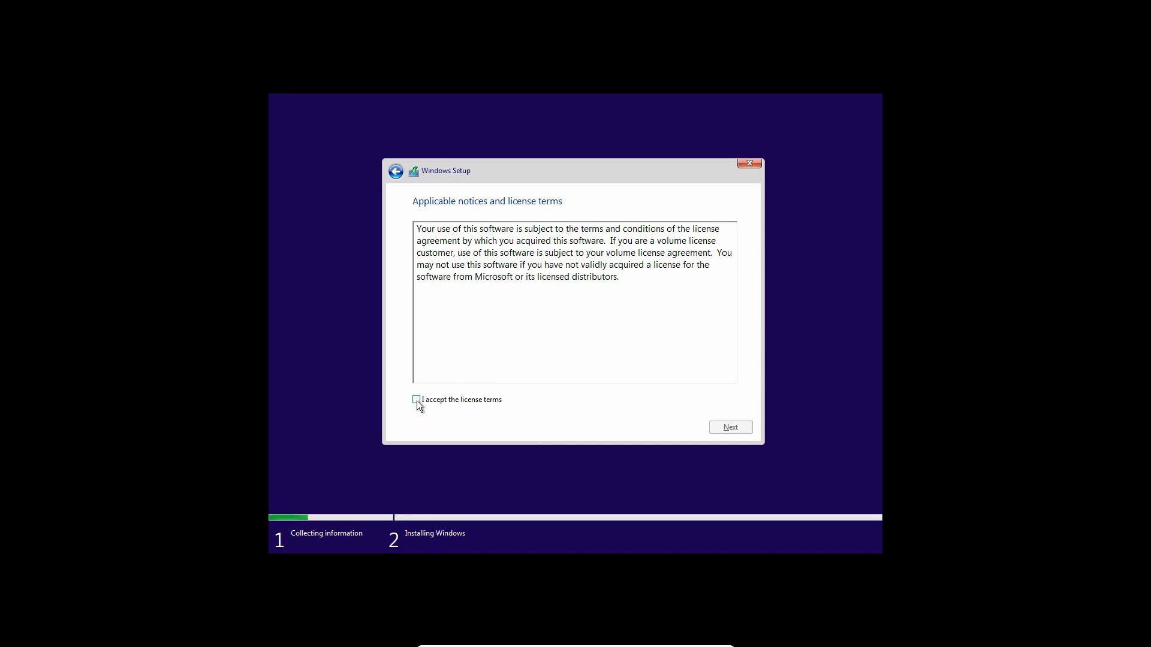
left_click(417, 400)
left_click(731, 429)
Step: Choose the custom installation type and install Windows on Drive 0 Unallocated Space
left_click(505, 321)
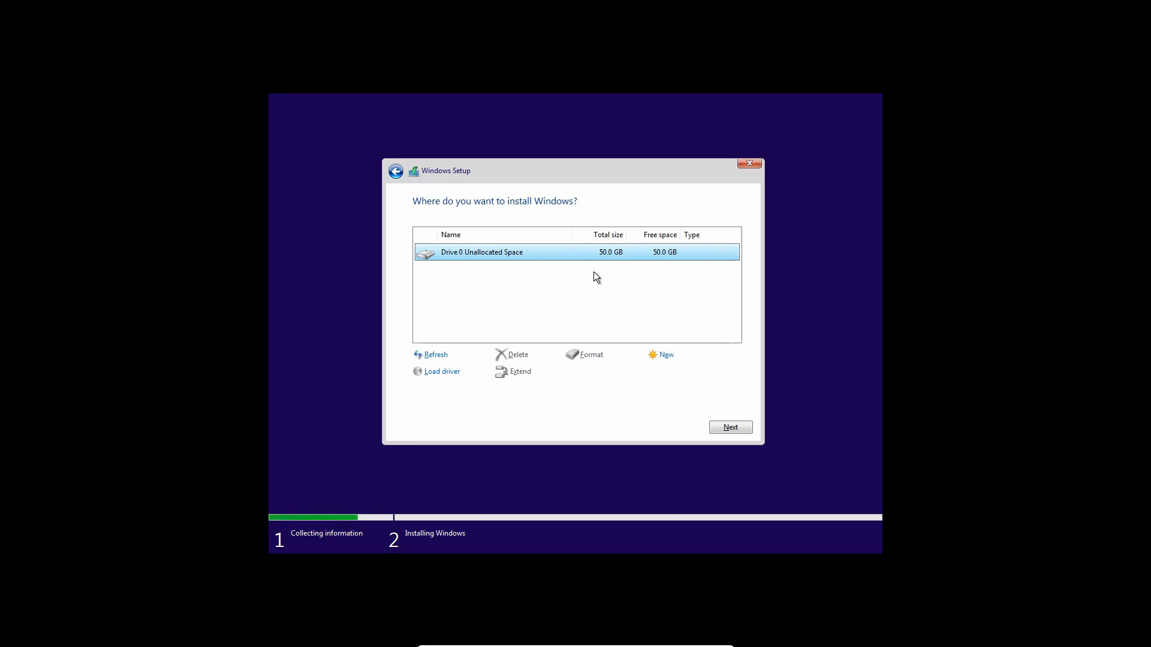
left_click(729, 428)
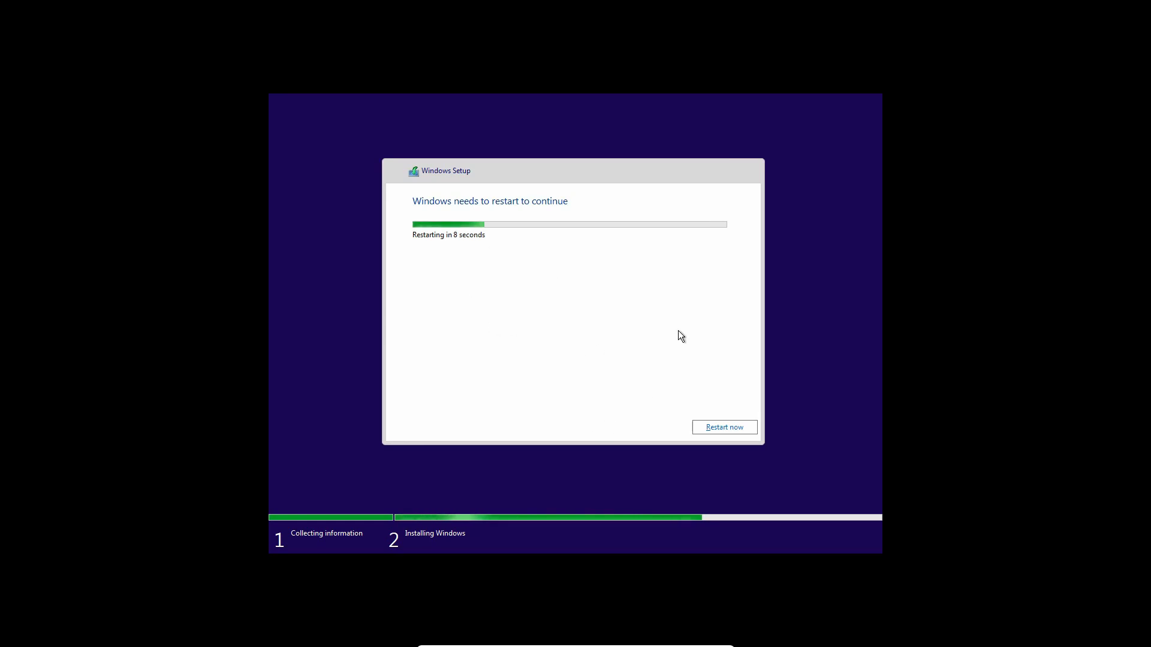
Step: Restart the machine to continue the installation and dismiss VirtualBox's mouse pointer integration notices
left_click(725, 427)
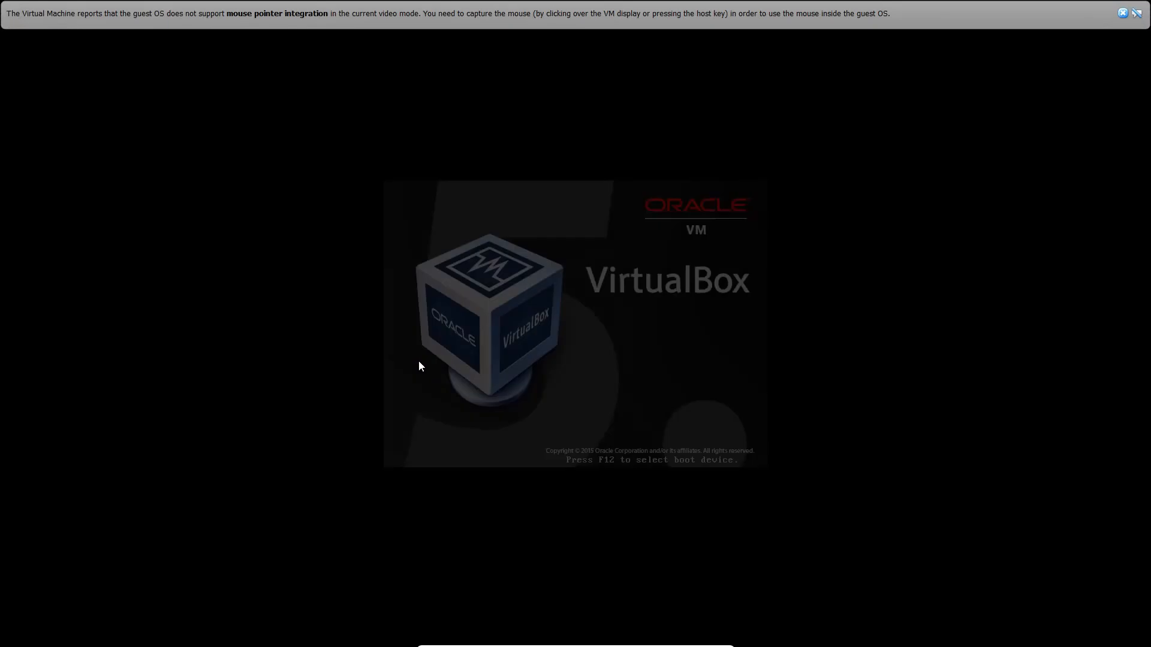
left_click(1123, 13)
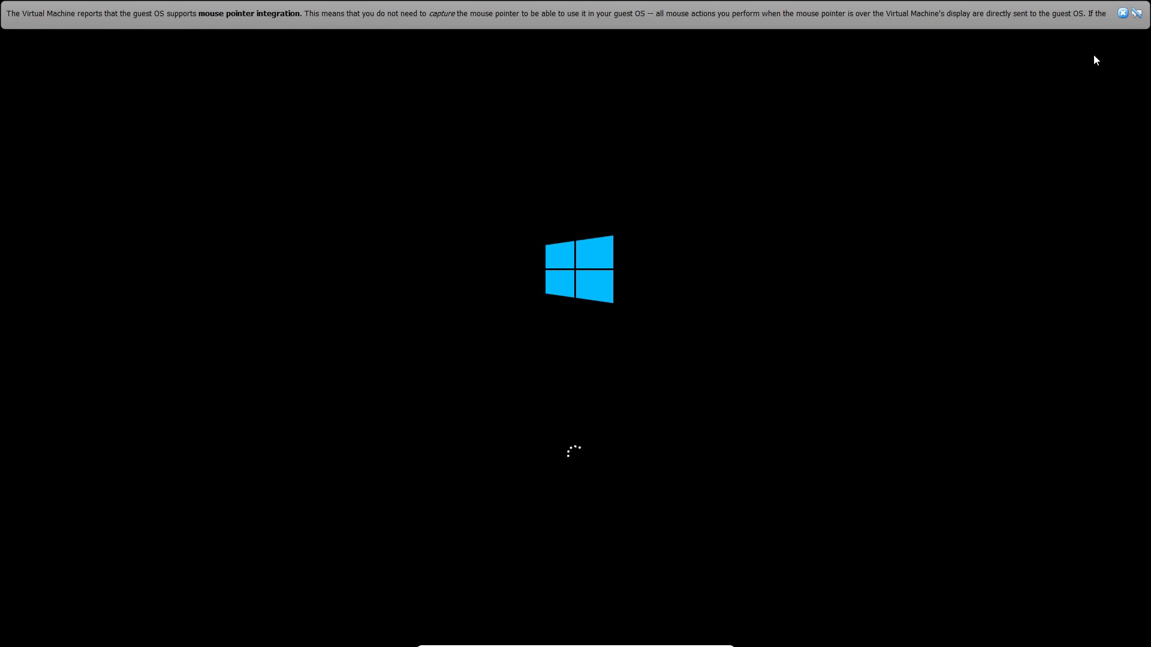
left_click(1123, 14)
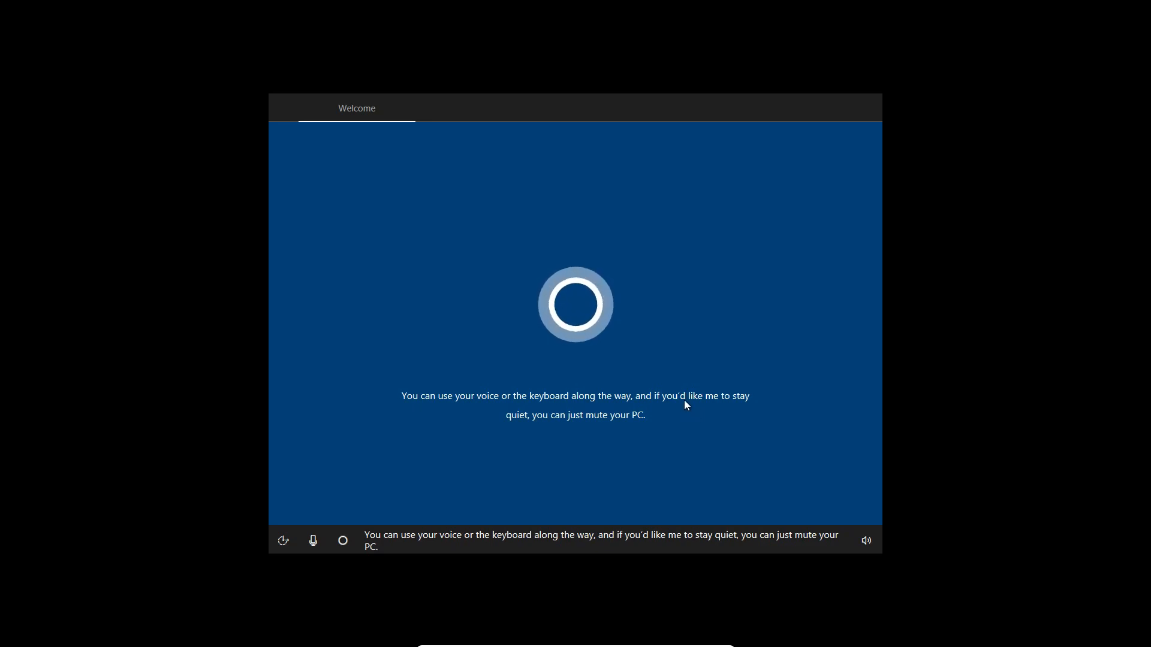
Step: Turn off the setup microphone and confirm the United States region with only the US keyboard layout
left_click(313, 540)
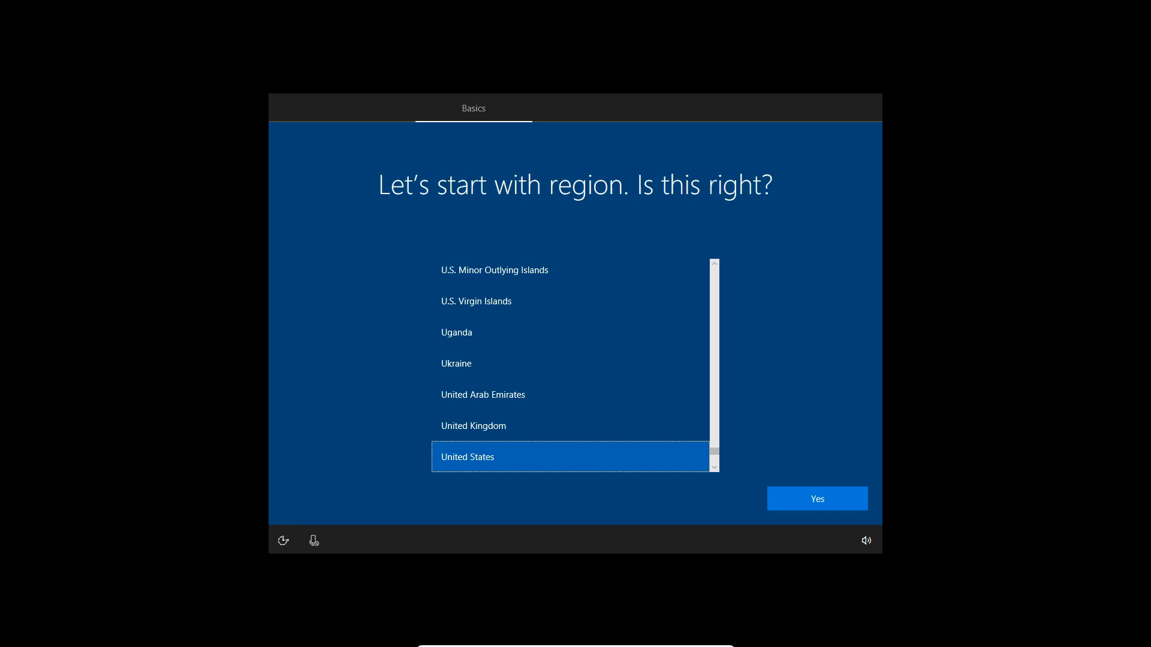
left_click(807, 496)
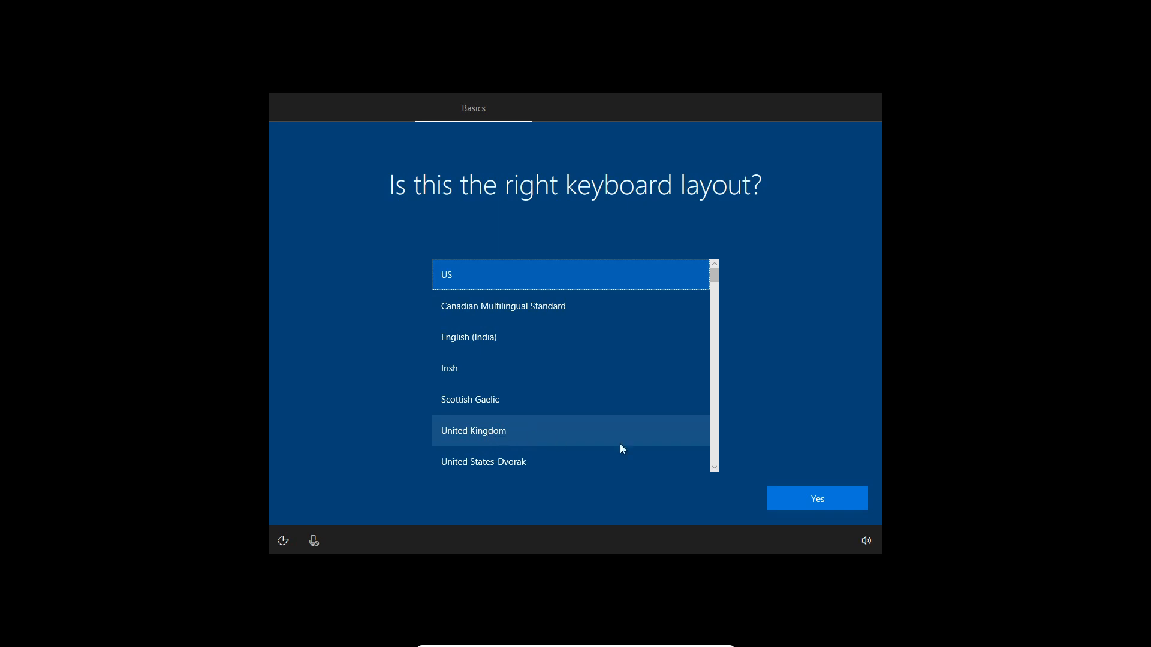
left_click(817, 498)
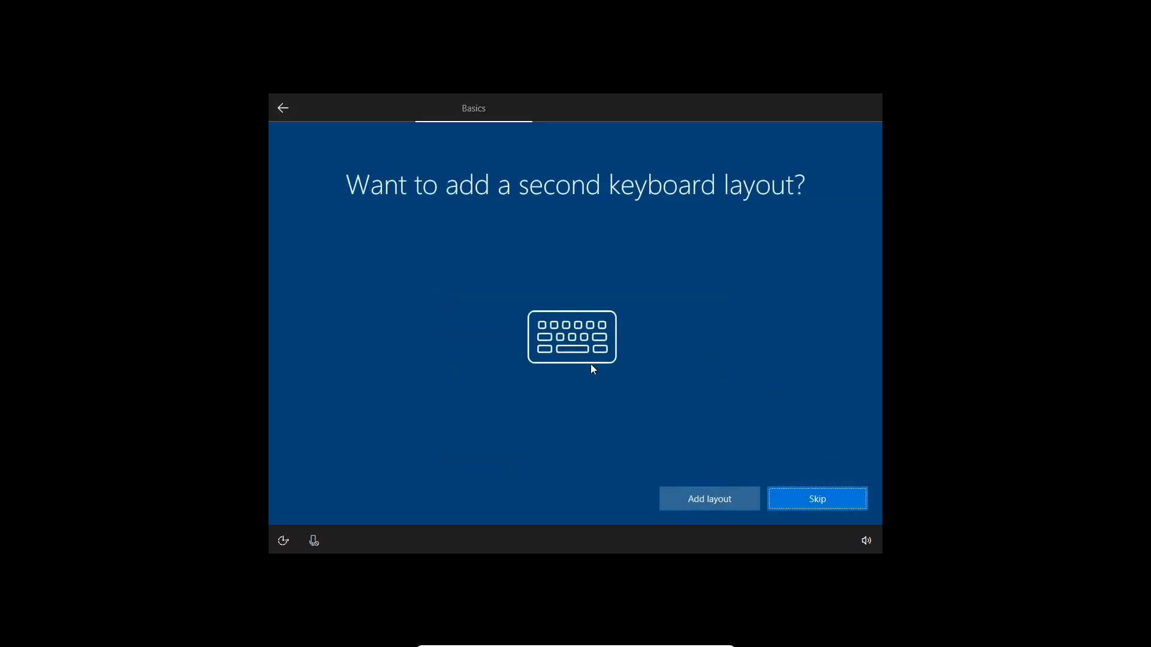
left_click(815, 500)
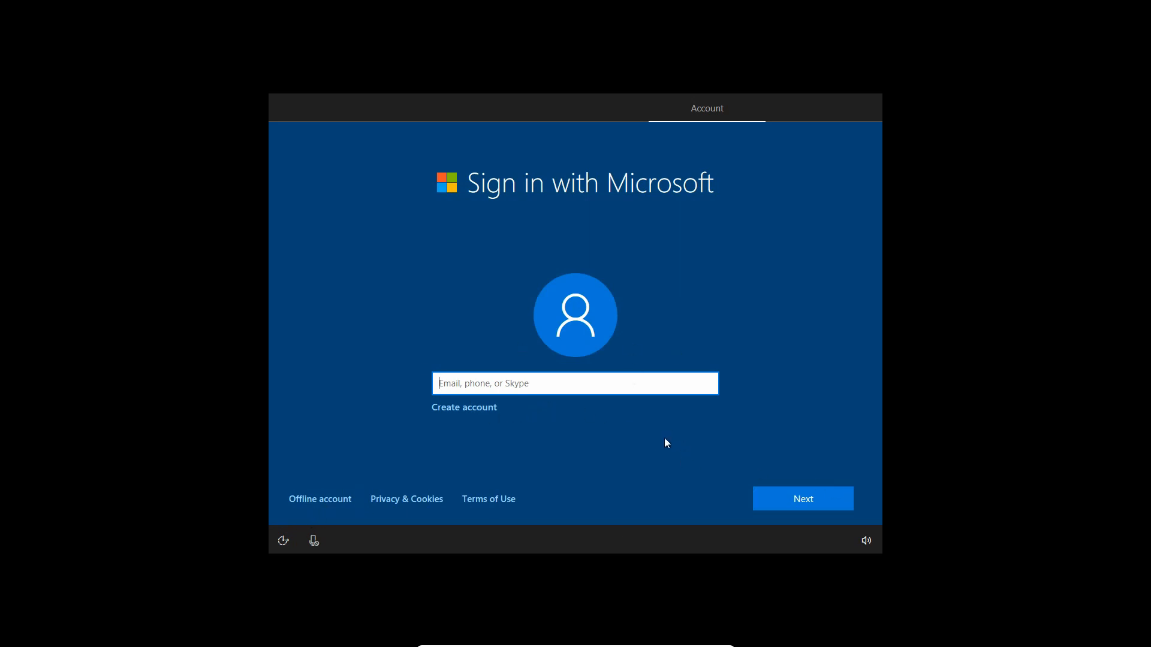
Step: Choose an offline account instead of a Microsoft sign-in, name it 123 and leave its password blank
left_click(797, 499)
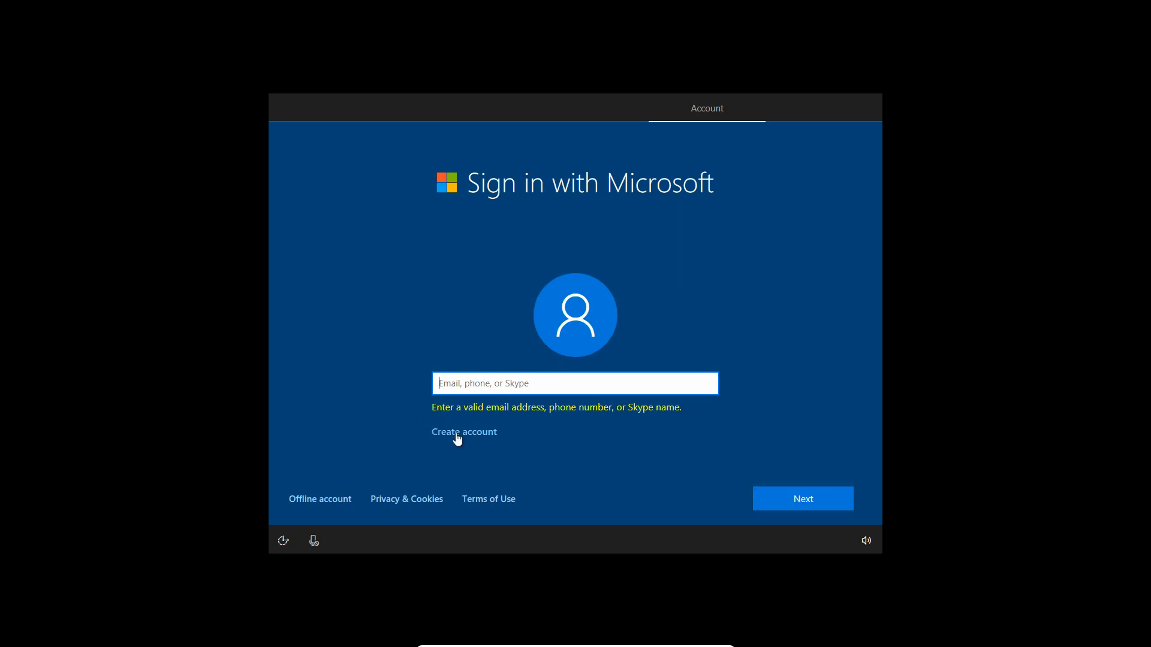
left_click(325, 501)
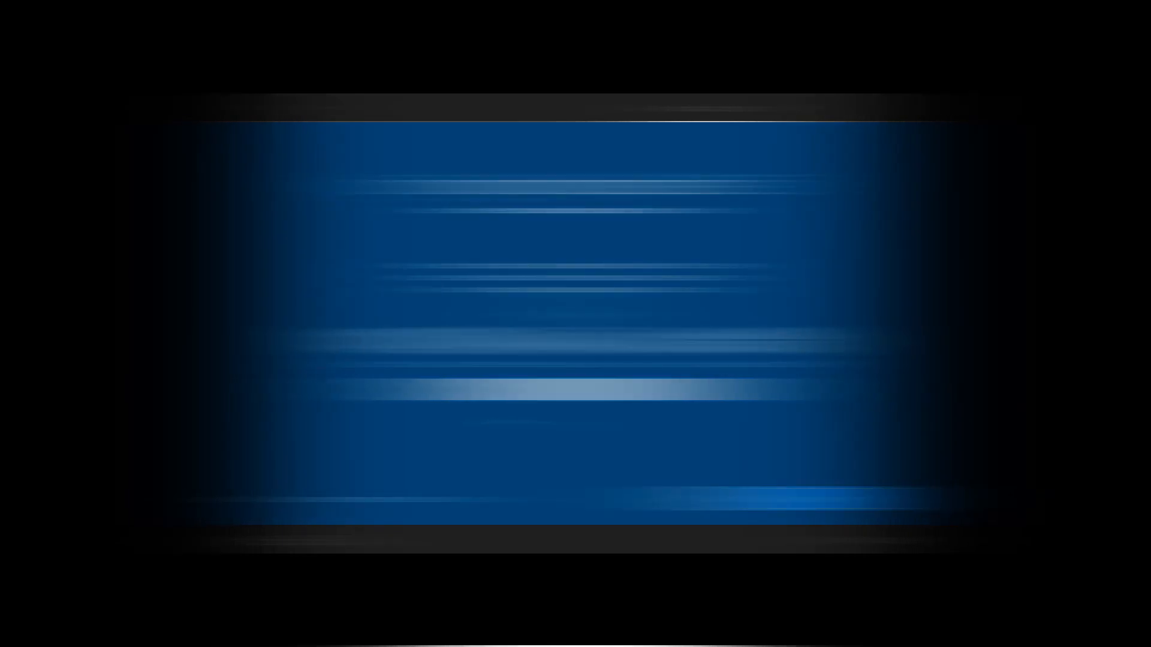
type("123")
left_click(825, 507)
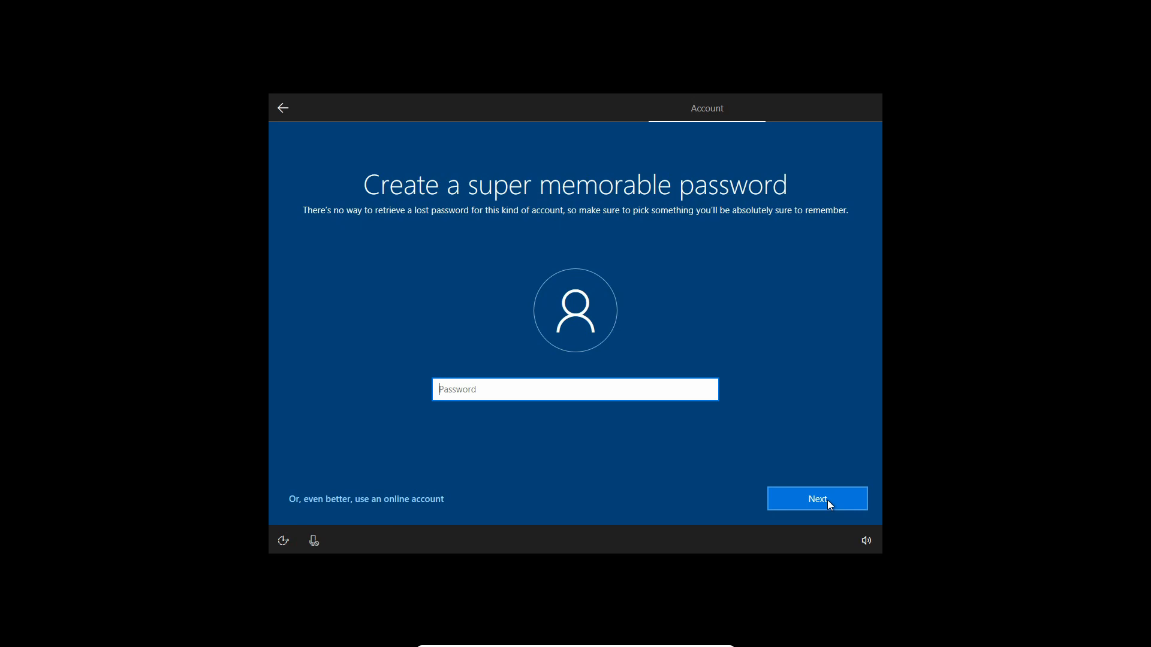
left_click(827, 499)
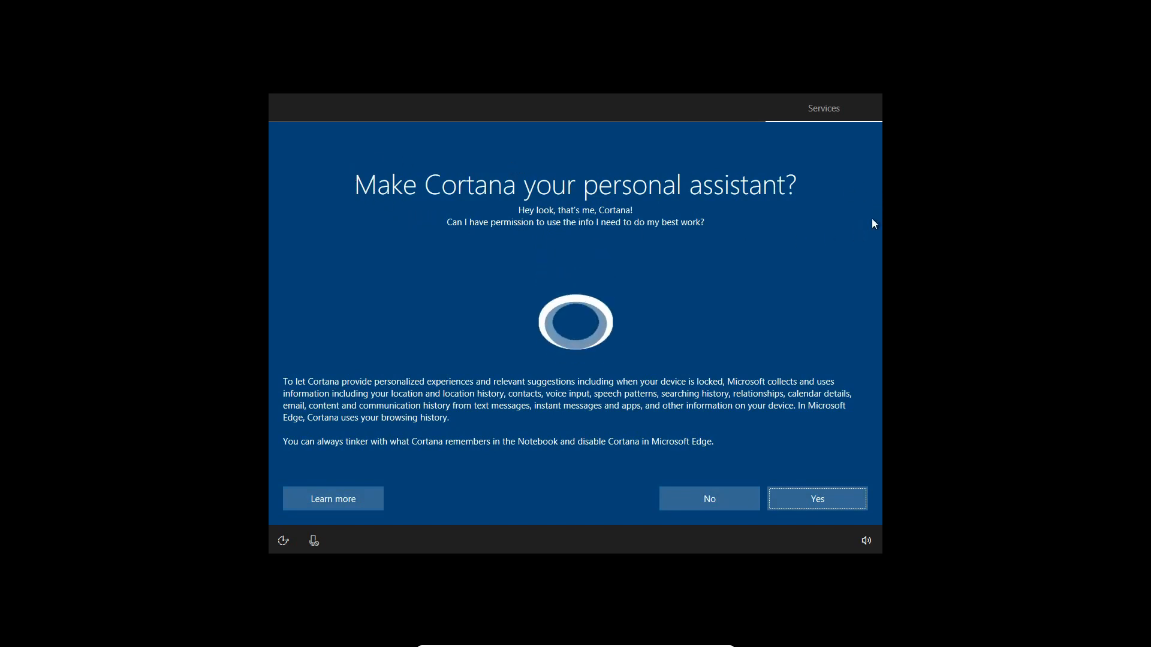
Step: Finish setup by accepting Cortana and the default privacy settings, and close the Microsoft Edge welcome window
left_click(820, 500)
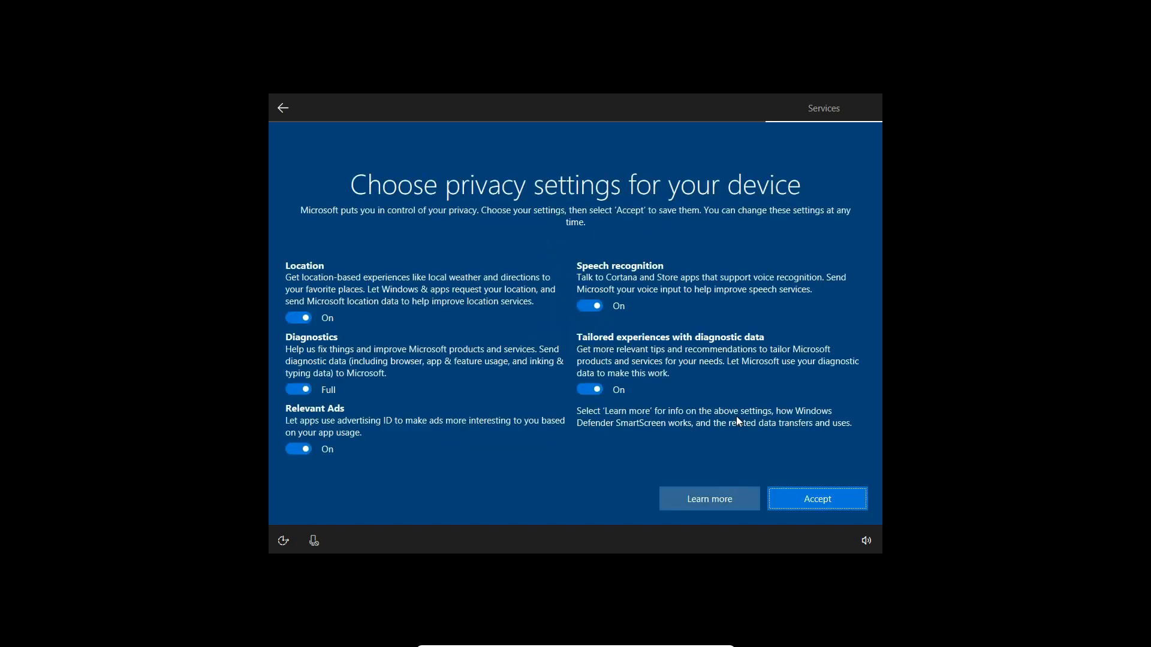
left_click(827, 499)
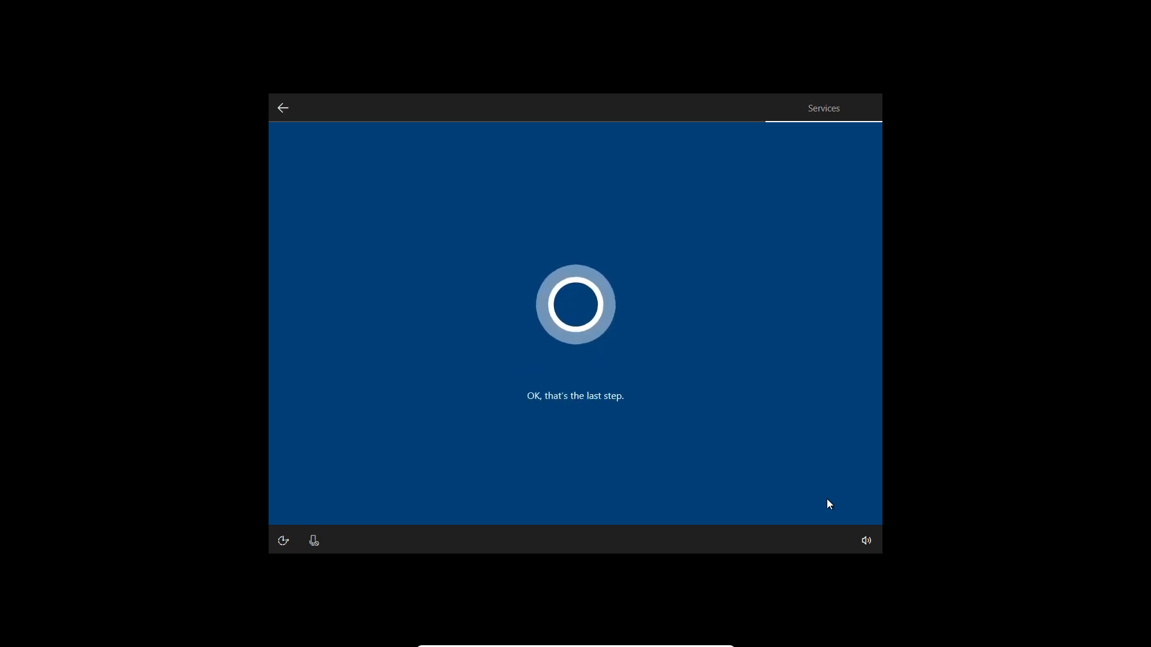
left_click(313, 540)
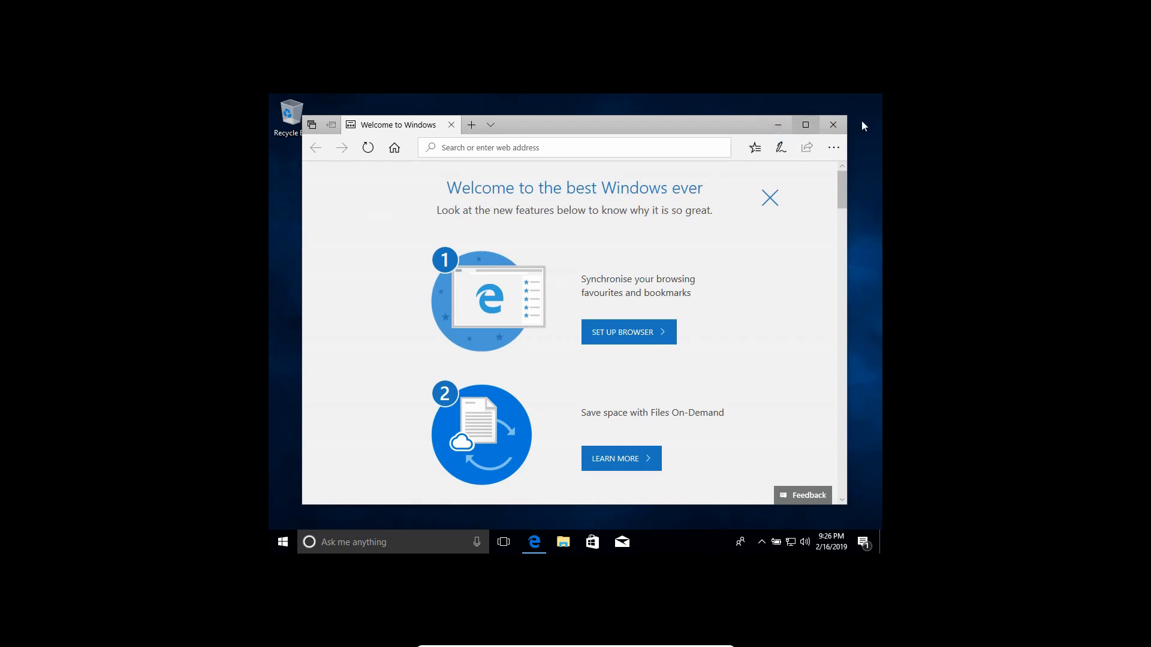
left_click(841, 122)
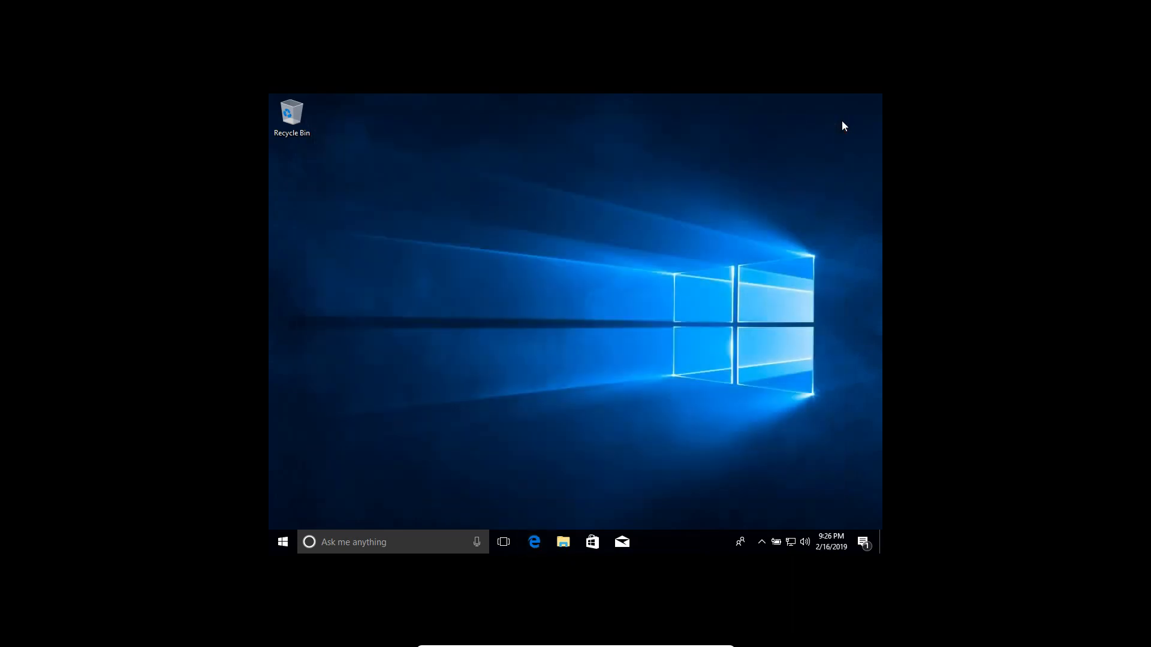